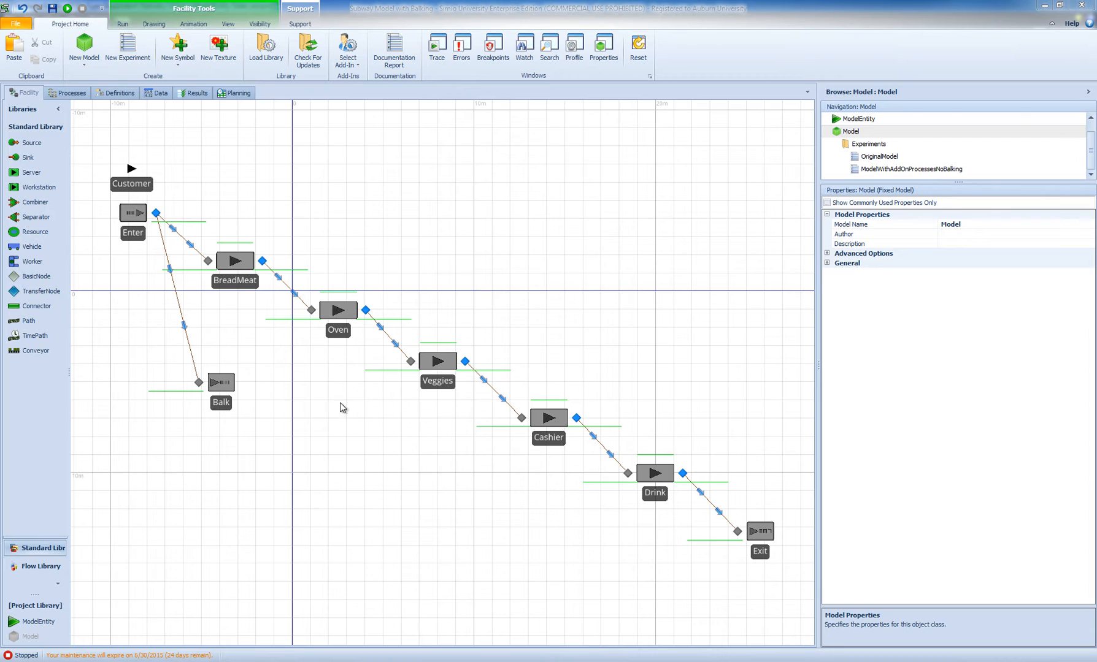
# - Check the Oven server's processing time and the ProcTimeOnOven state variable defined on ModelEntity
pyautogui.click(344, 312)
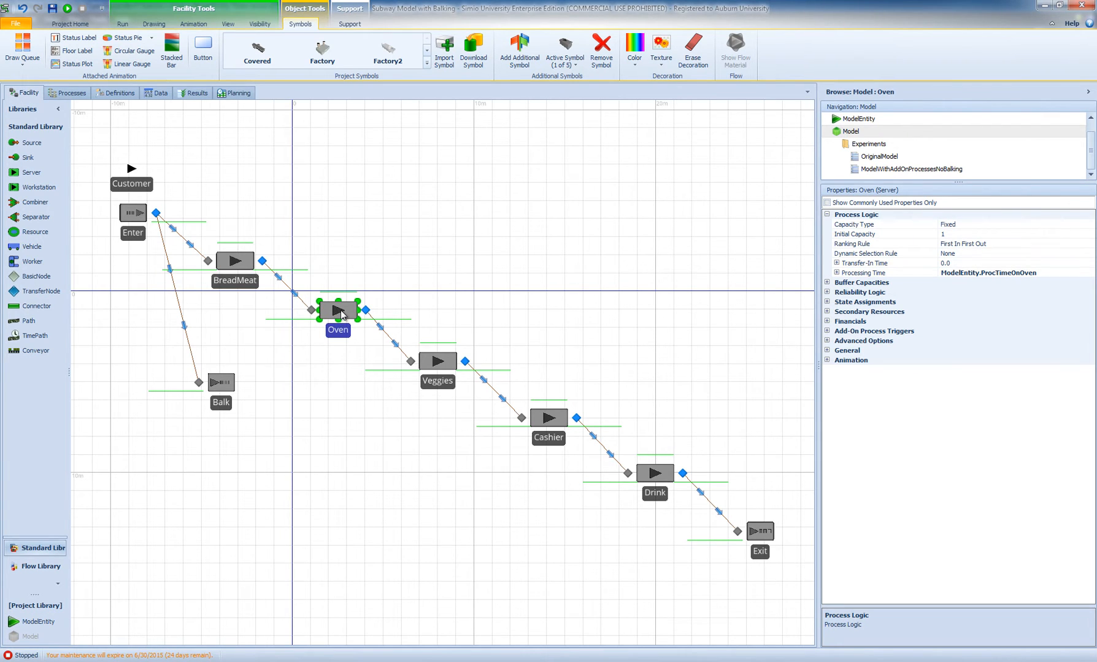
pyautogui.click(860, 119)
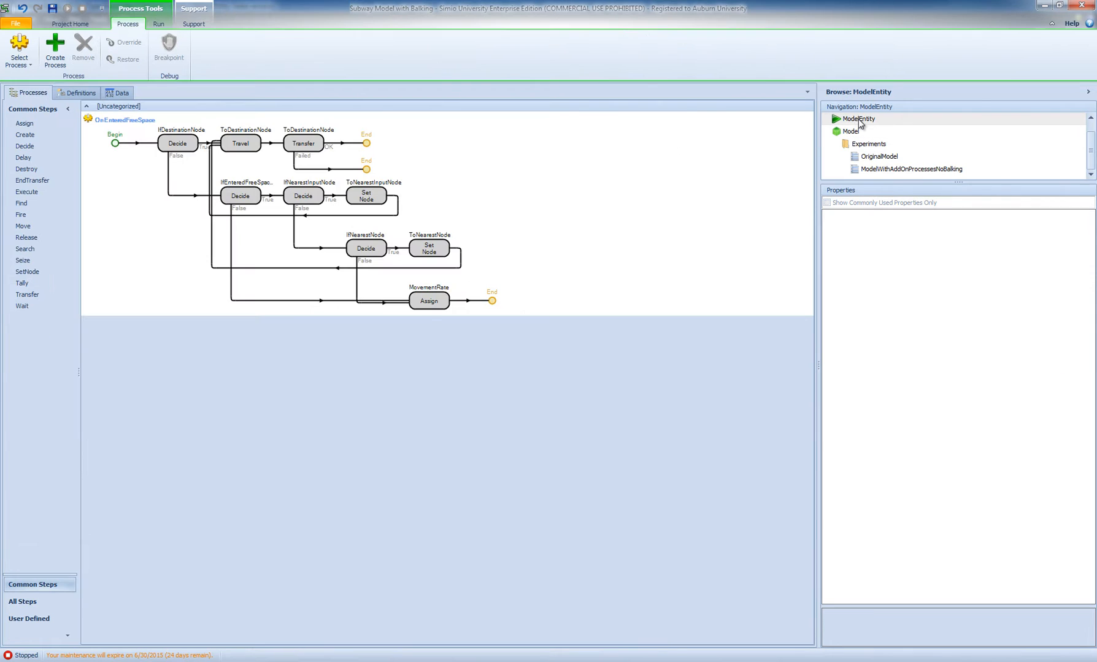
pyautogui.click(77, 93)
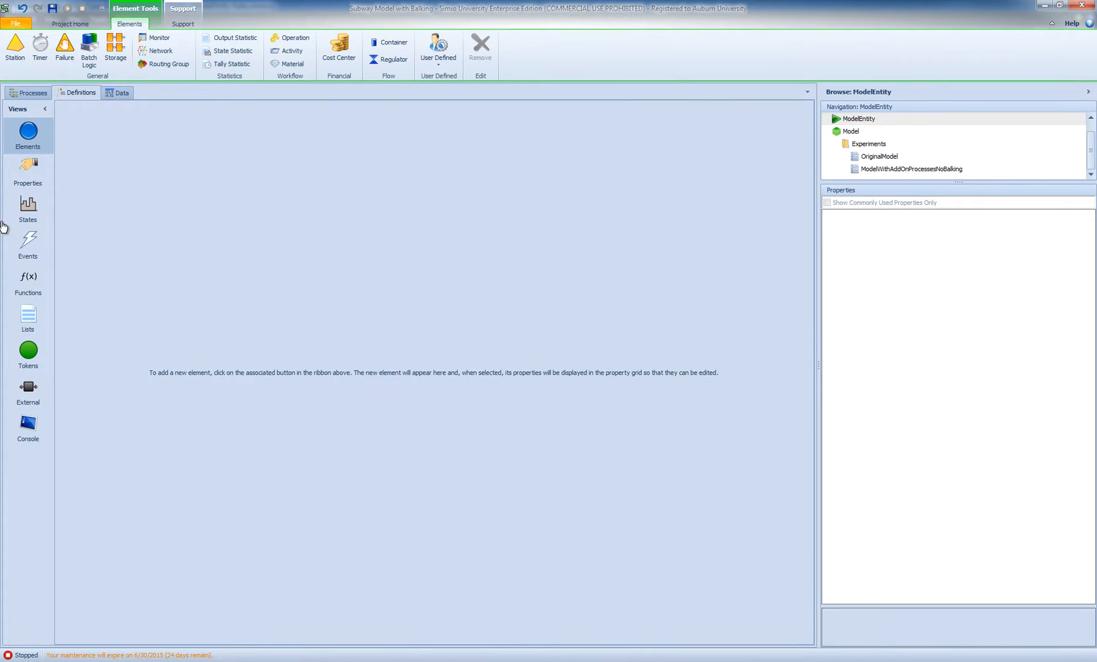
pyautogui.click(28, 212)
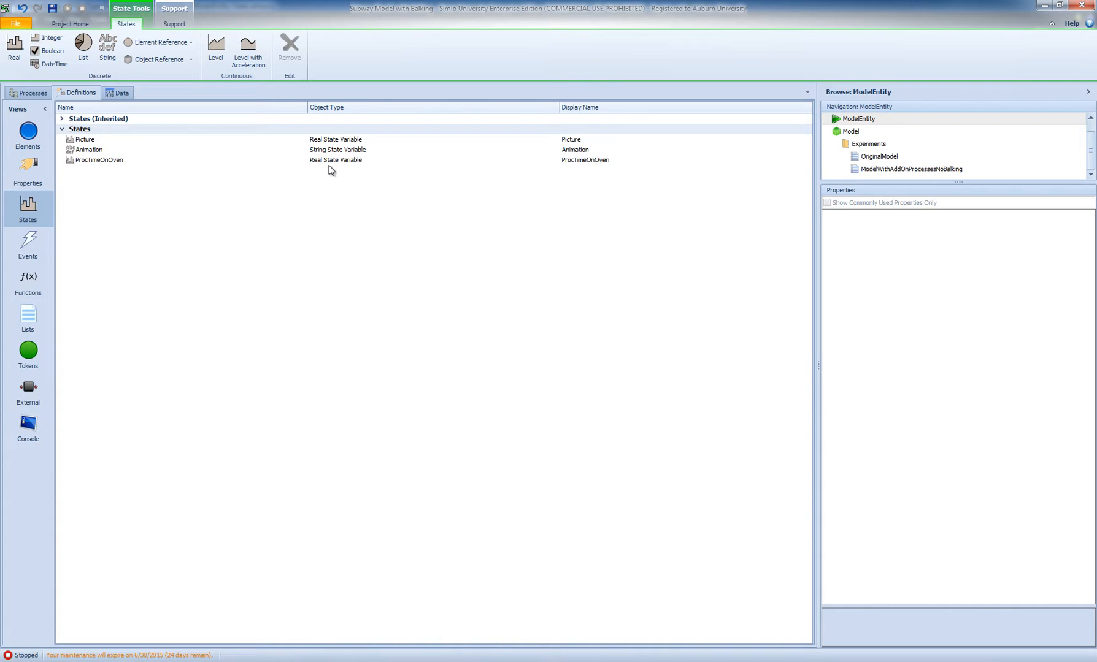
pyautogui.click(103, 161)
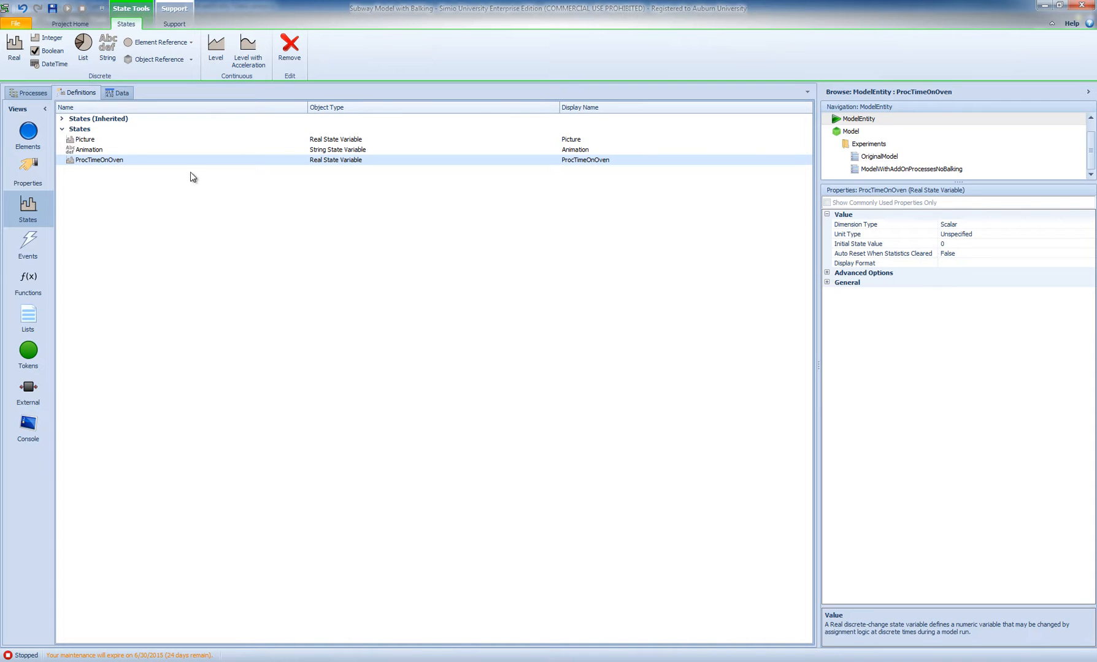
pyautogui.click(850, 132)
pyautogui.click(339, 329)
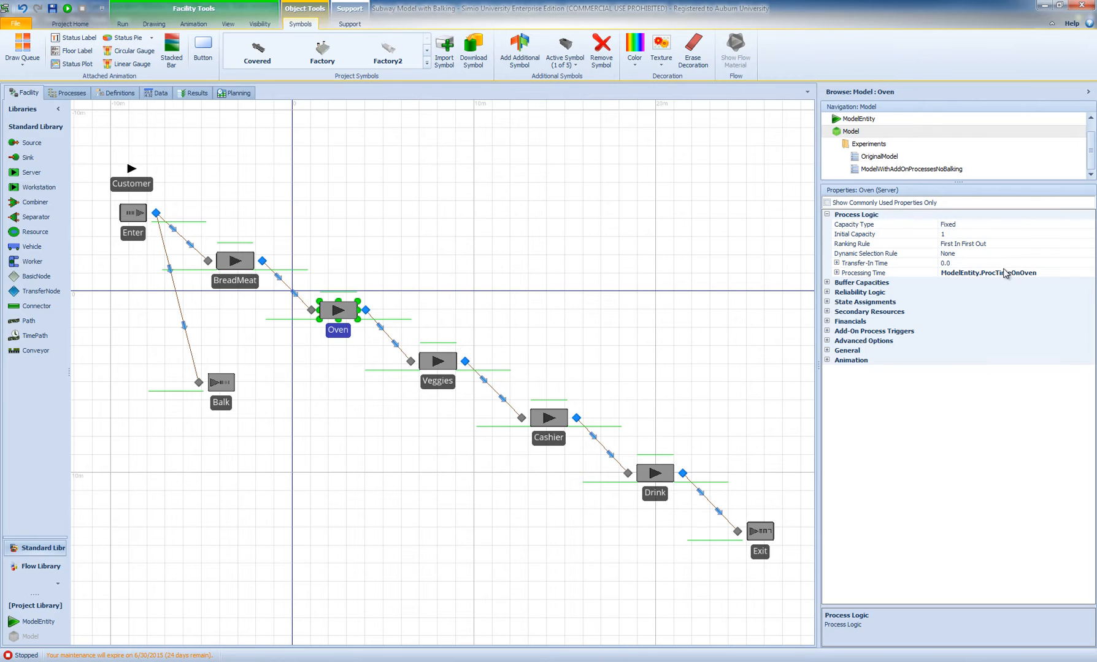
# - Inspect the Entered add-on process of the Enter source's output node, checking the first Decide step and its three Assign steps
pyautogui.click(156, 213)
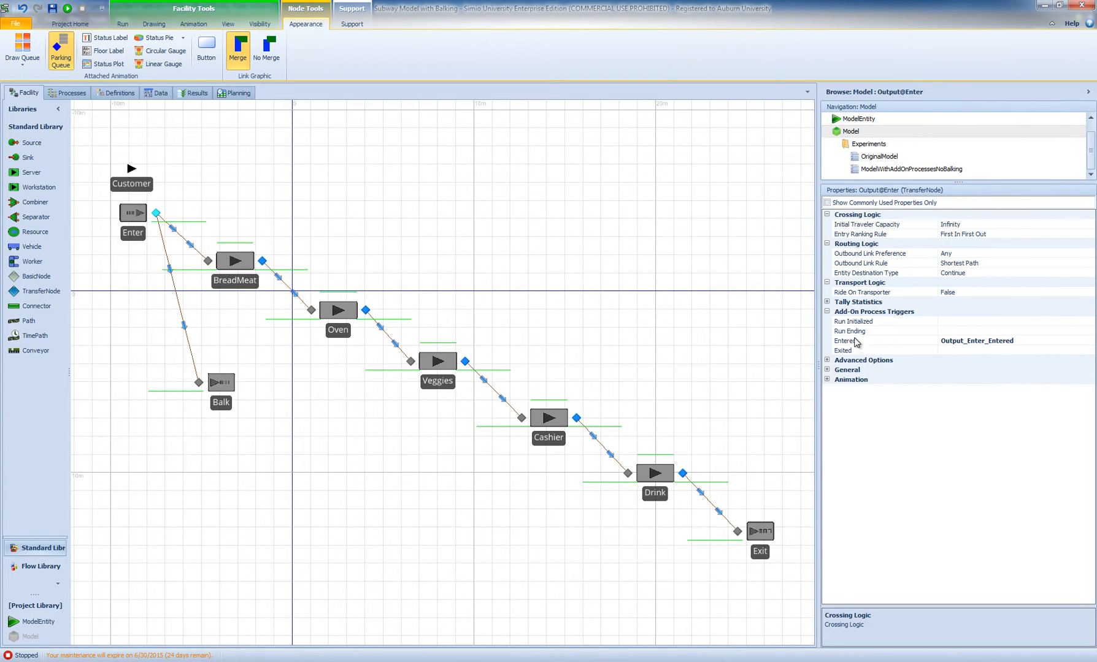
pyautogui.click(61, 94)
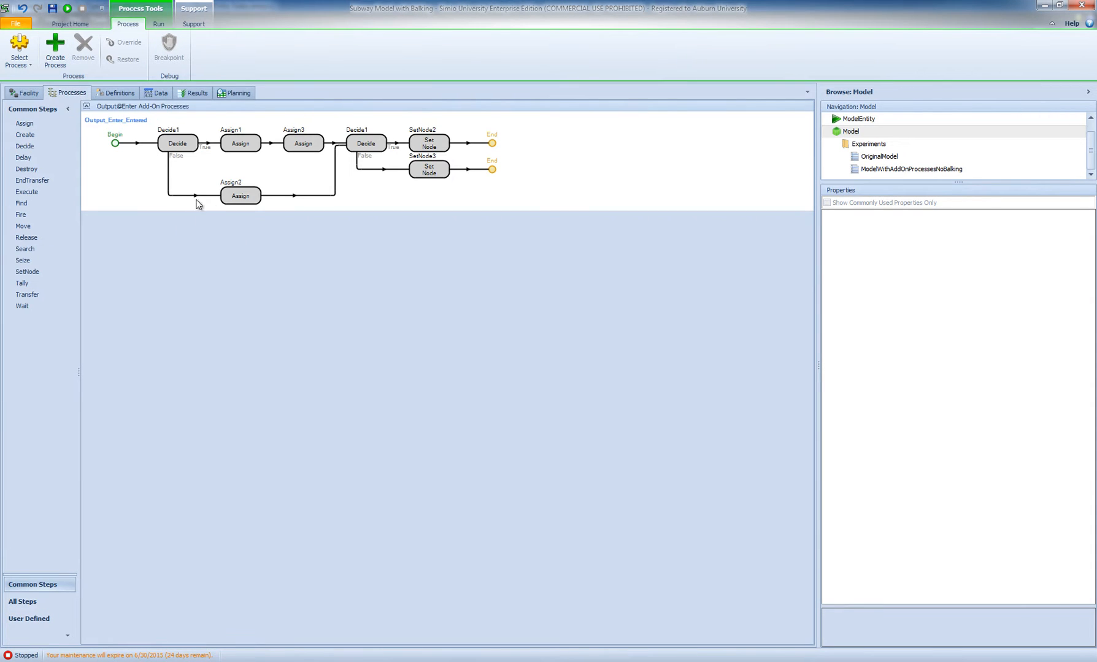
pyautogui.click(186, 146)
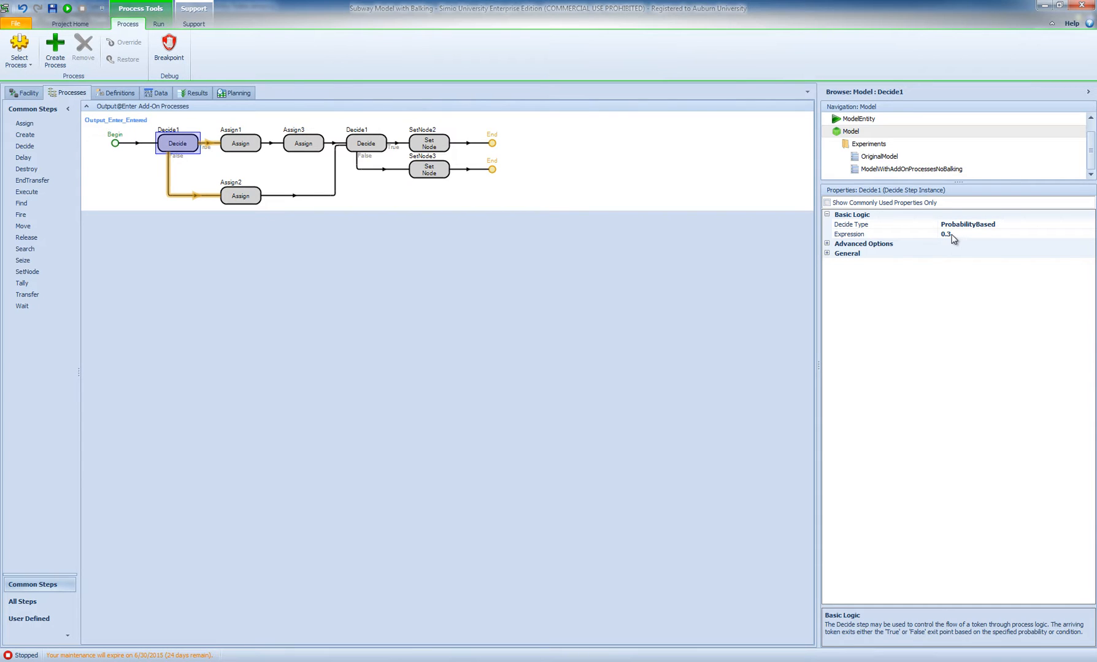
pyautogui.click(238, 146)
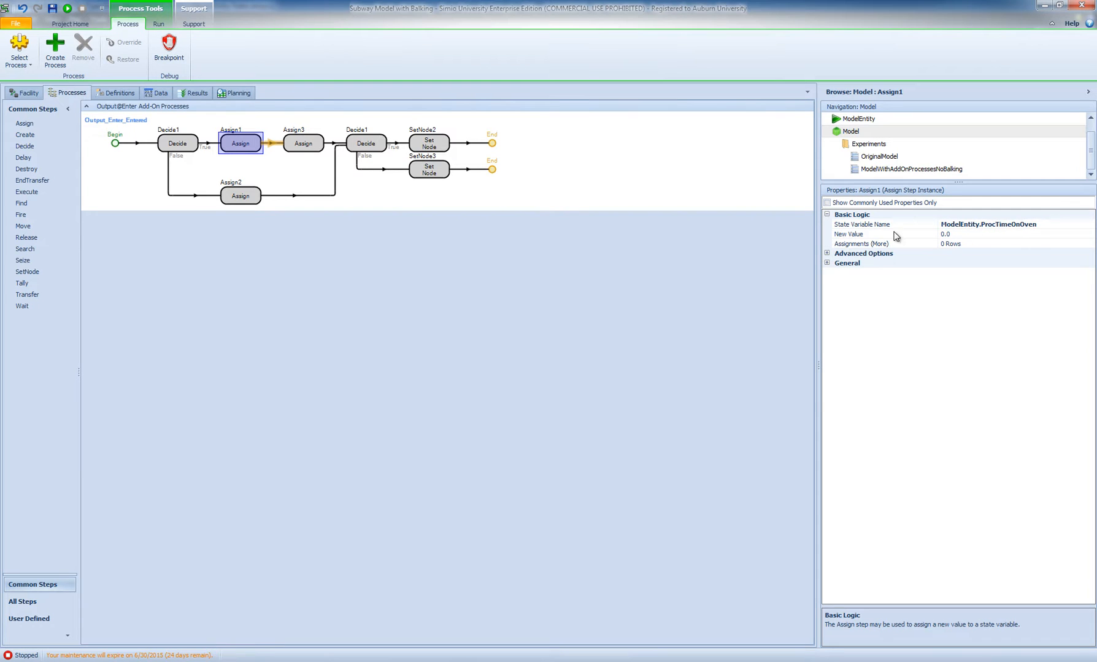
pyautogui.click(247, 200)
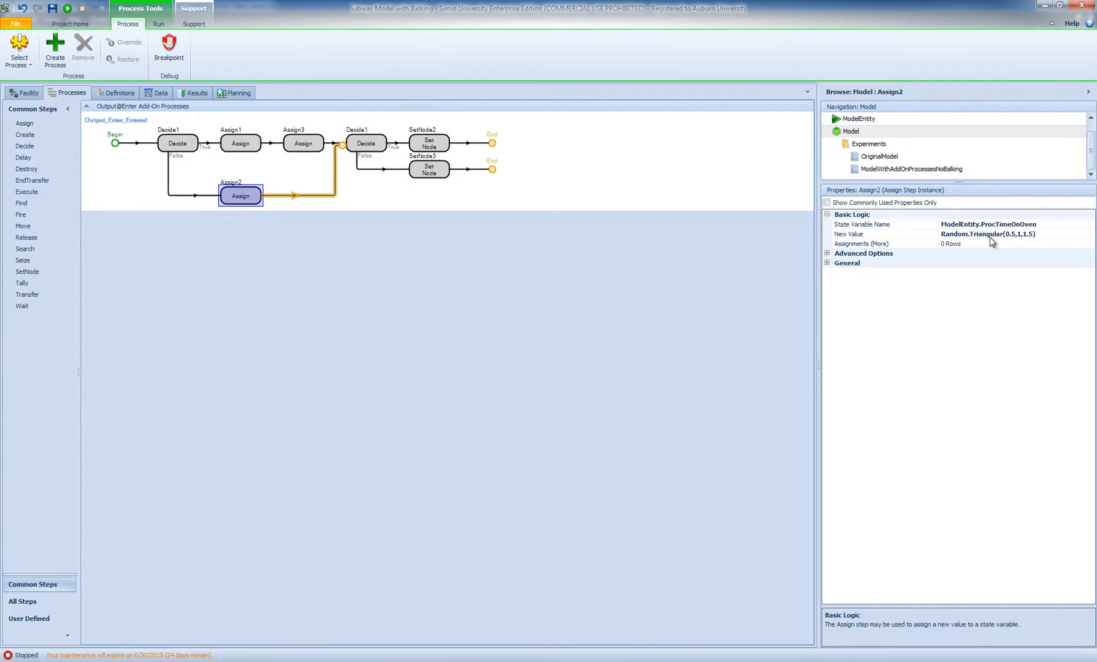
pyautogui.click(309, 147)
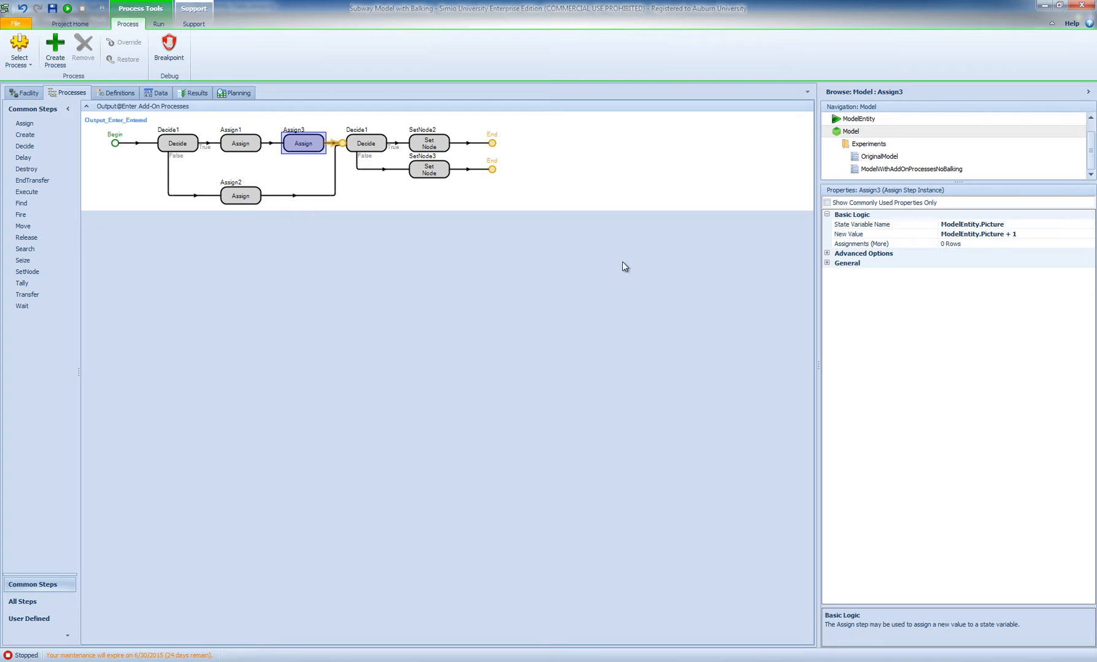
# - Compare the Customer entity's available symbols with the picture assignment in the Assign3 step
pyautogui.click(25, 93)
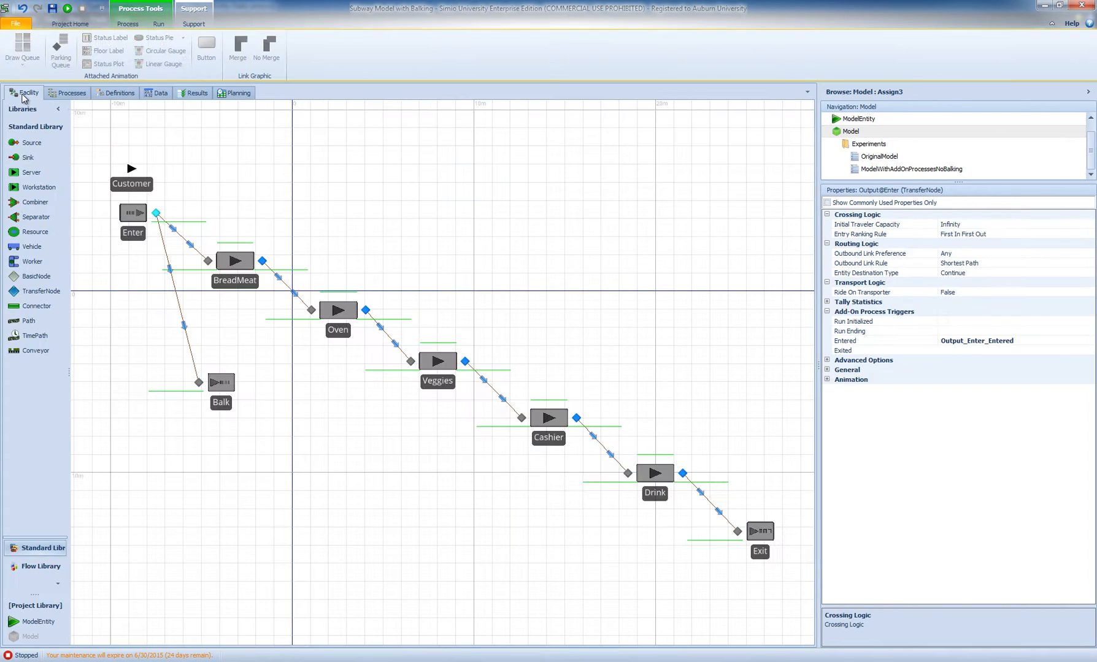
pyautogui.click(134, 189)
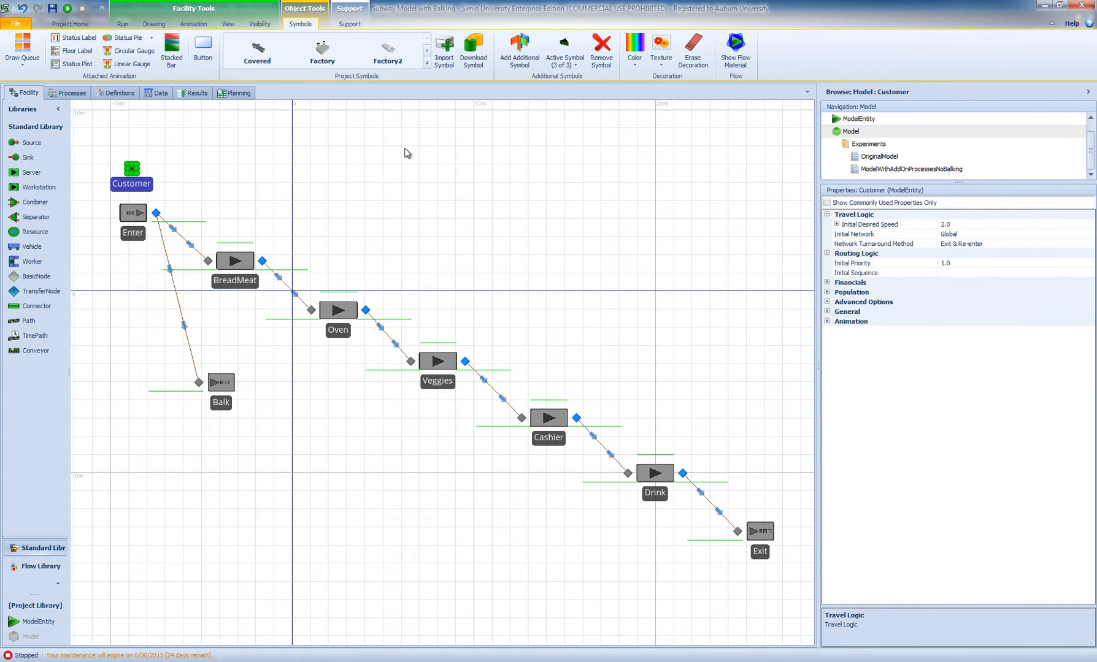
pyautogui.click(576, 64)
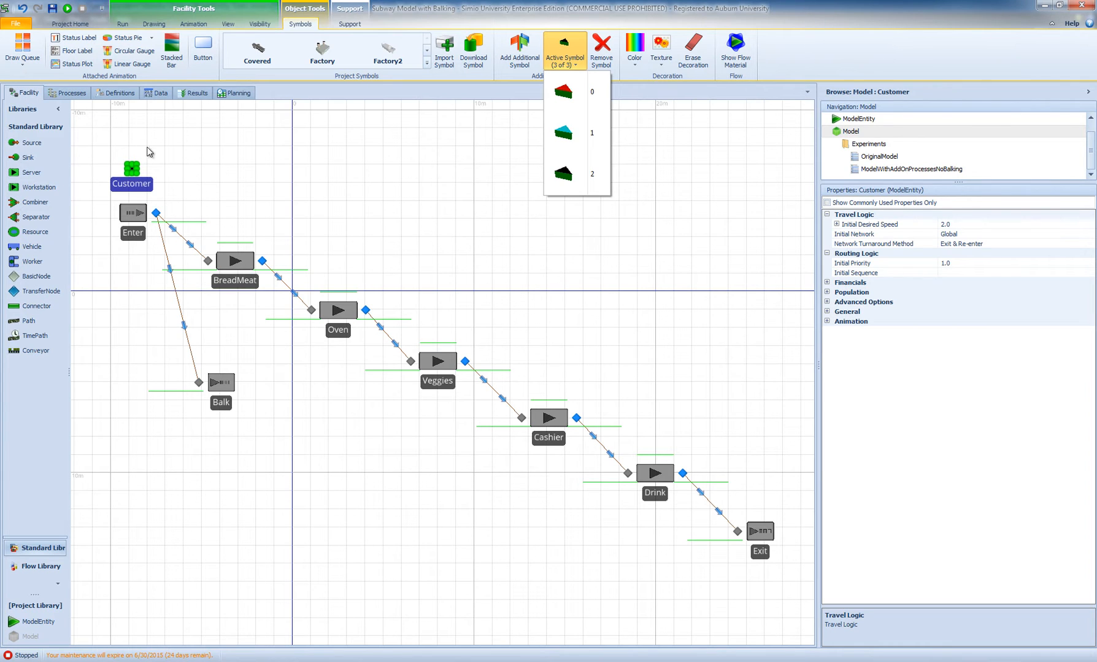
pyautogui.click(69, 93)
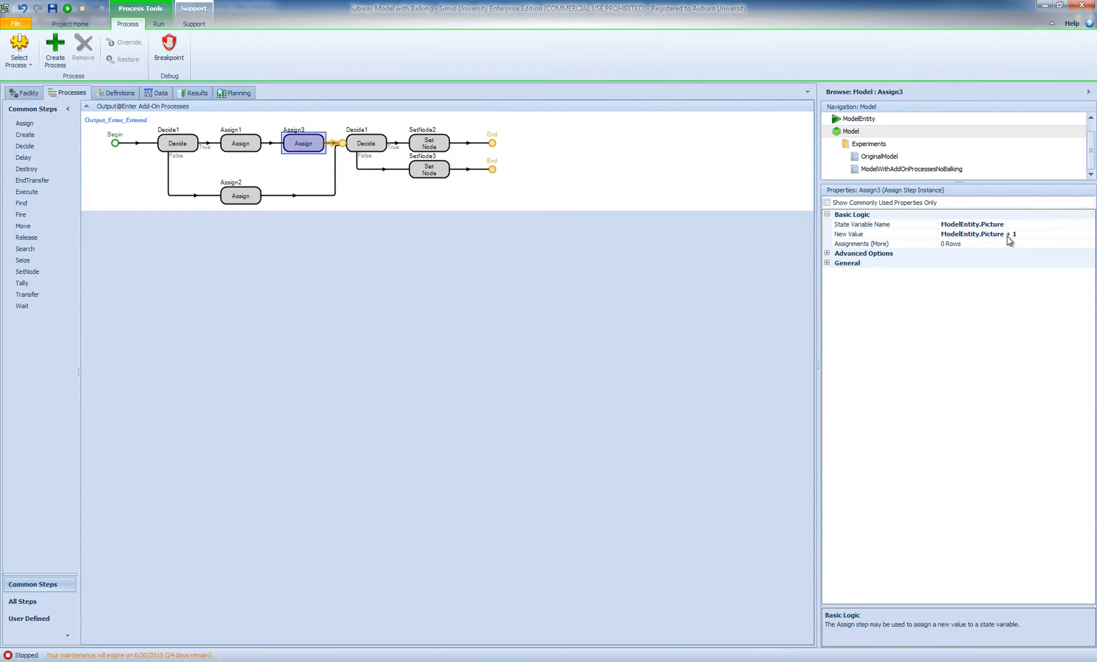
pyautogui.click(26, 94)
pyautogui.click(565, 60)
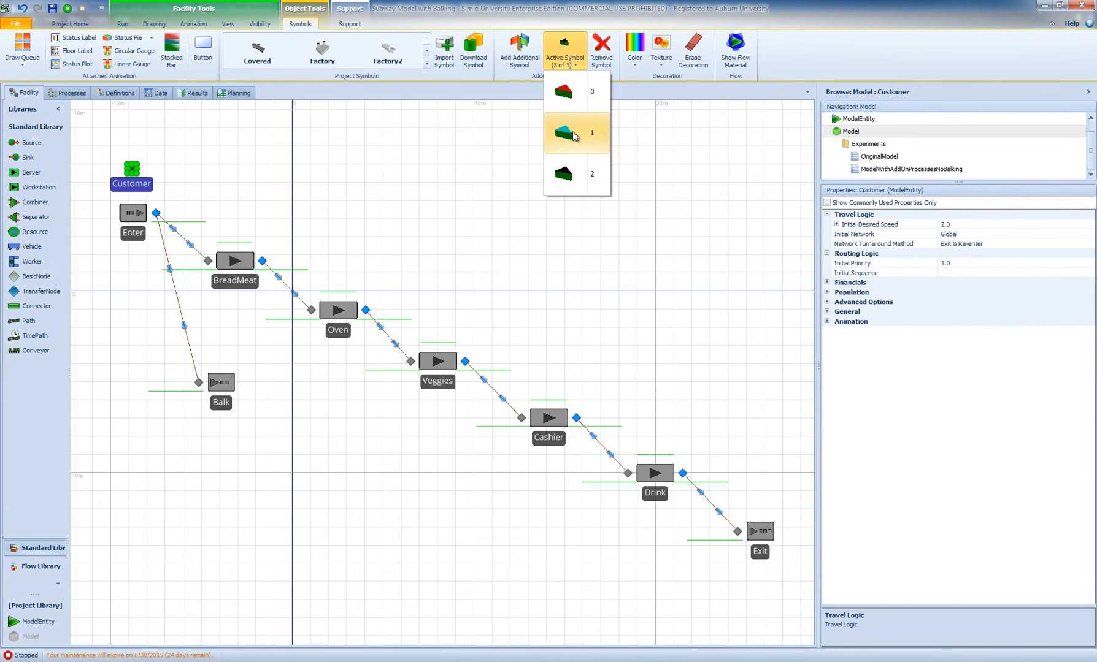
pyautogui.click(69, 93)
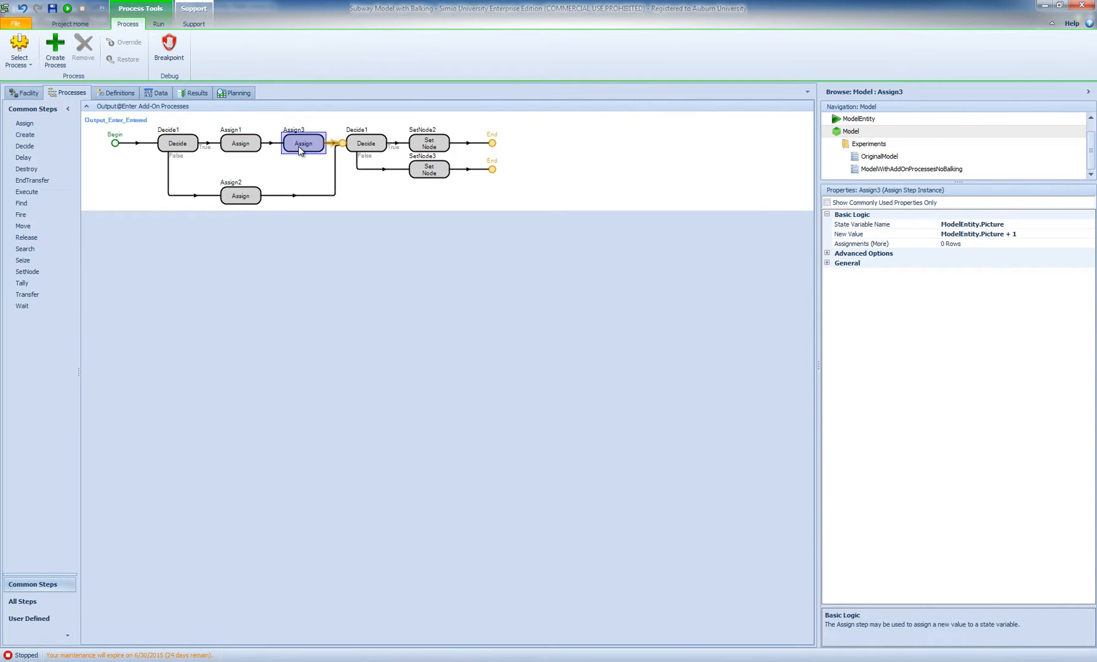
# - Examine the balking Decide step's condition and the destination nodes of its two SetNode steps
pyautogui.click(369, 146)
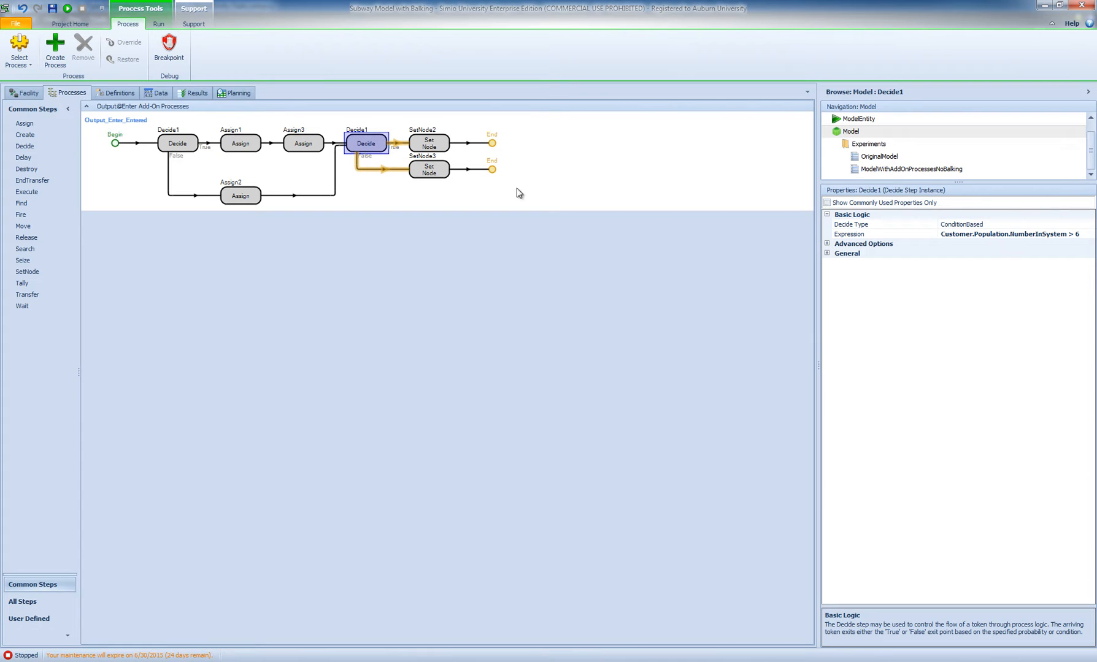
pyautogui.click(433, 147)
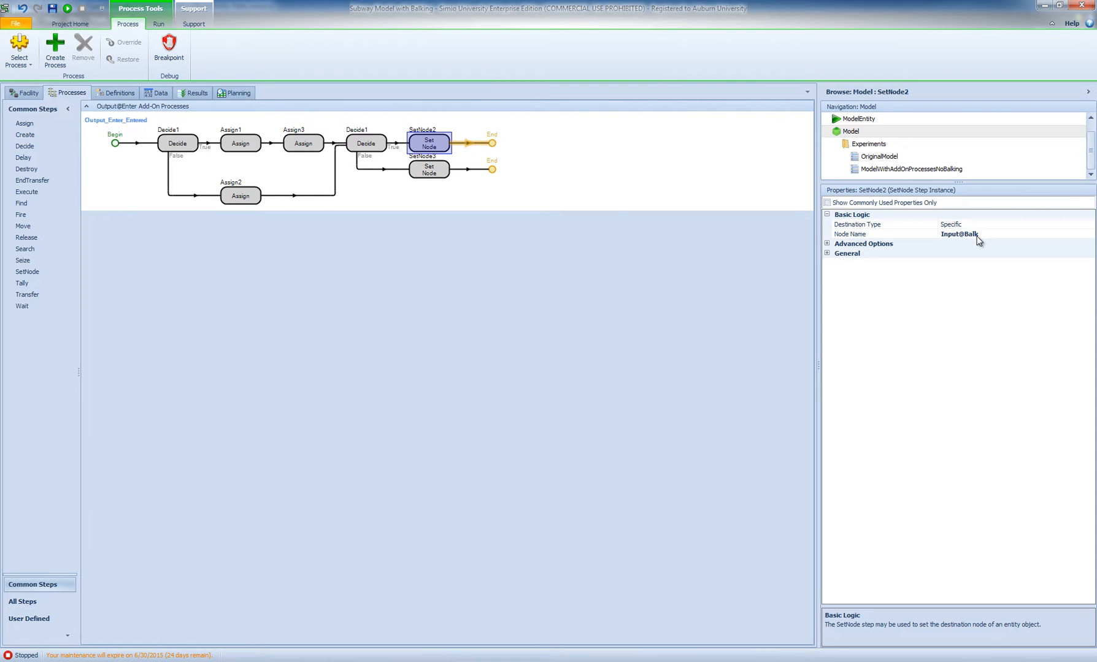
pyautogui.click(29, 94)
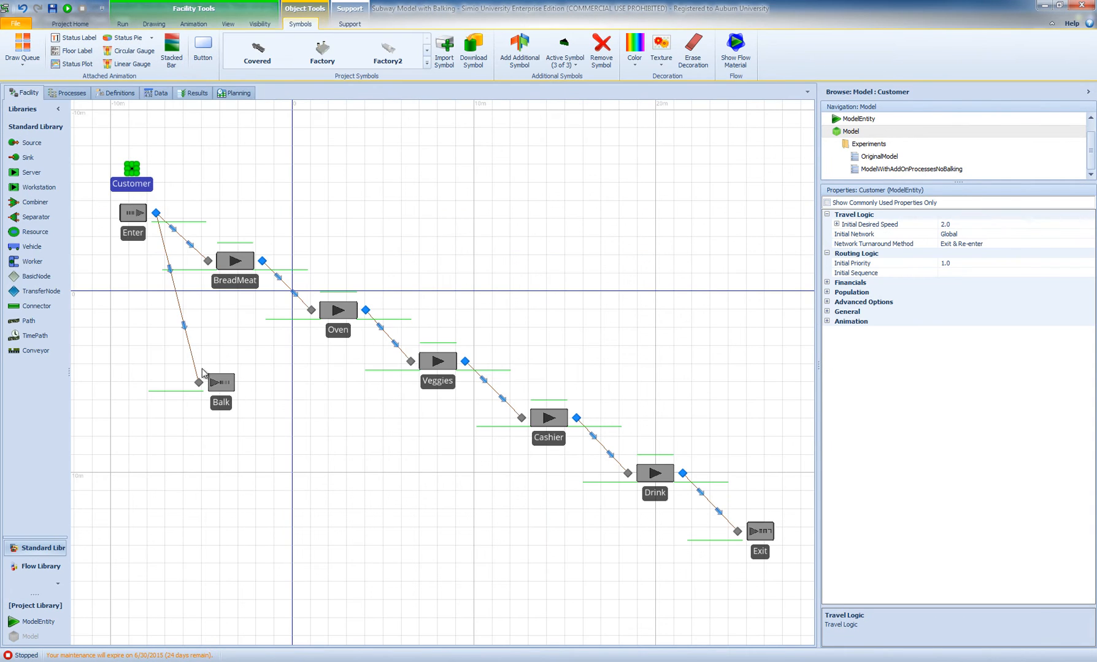
pyautogui.click(67, 94)
pyautogui.click(425, 171)
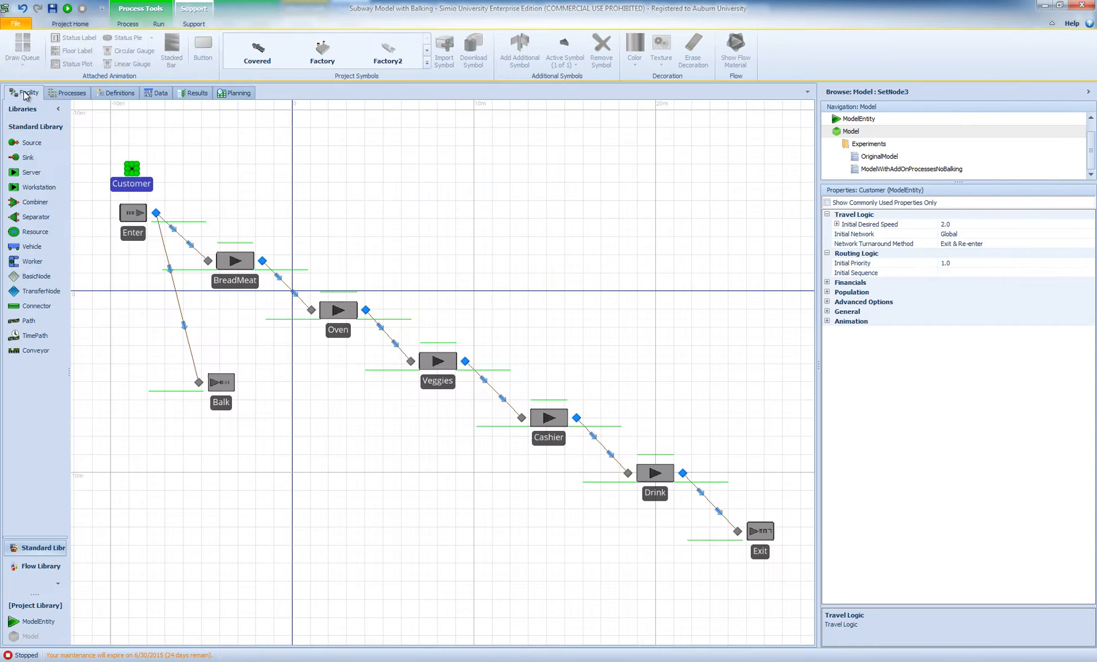
pyautogui.click(24, 92)
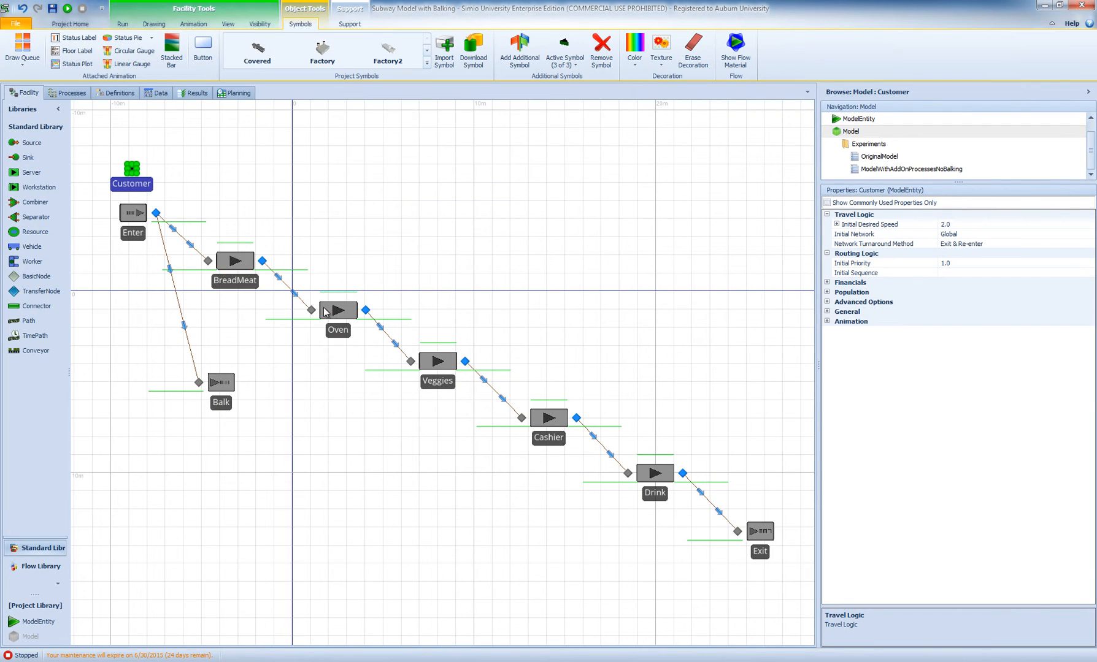
# - Check the Balk sink's On Entering state assignment and the matching Customer symbol 2
pyautogui.click(221, 384)
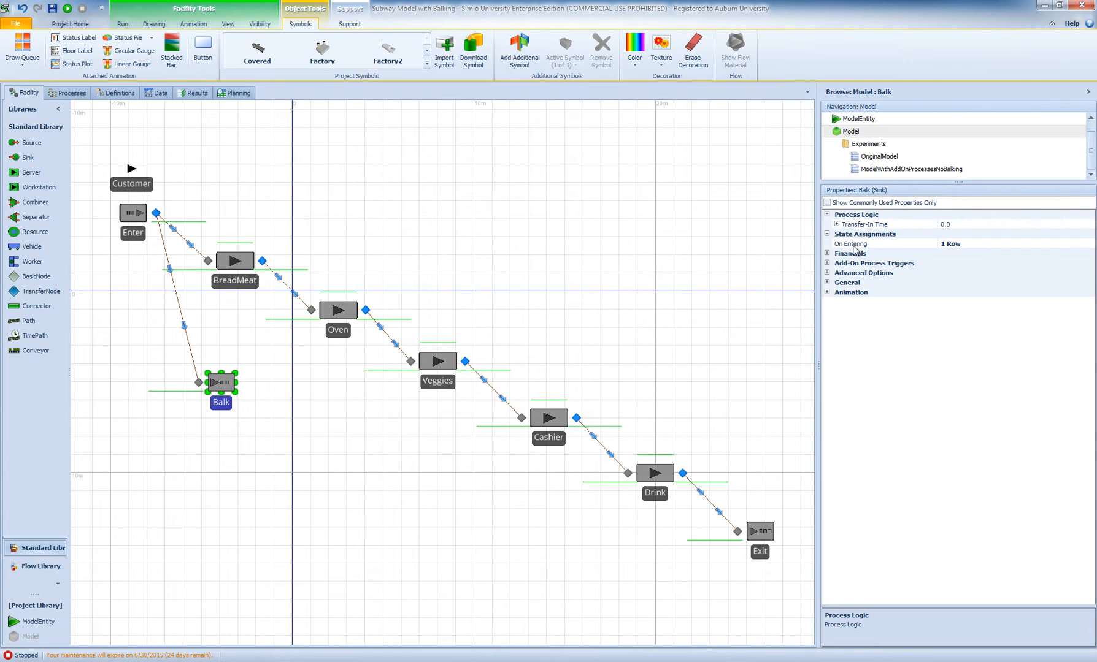
pyautogui.click(1042, 246)
pyautogui.click(1088, 244)
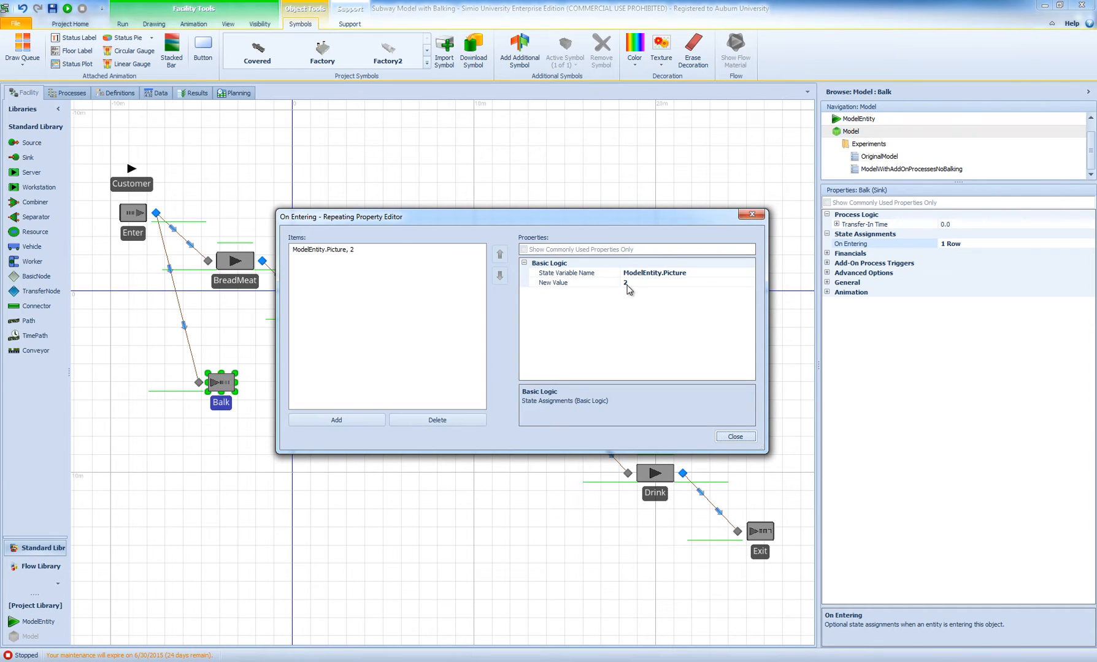
pyautogui.click(735, 437)
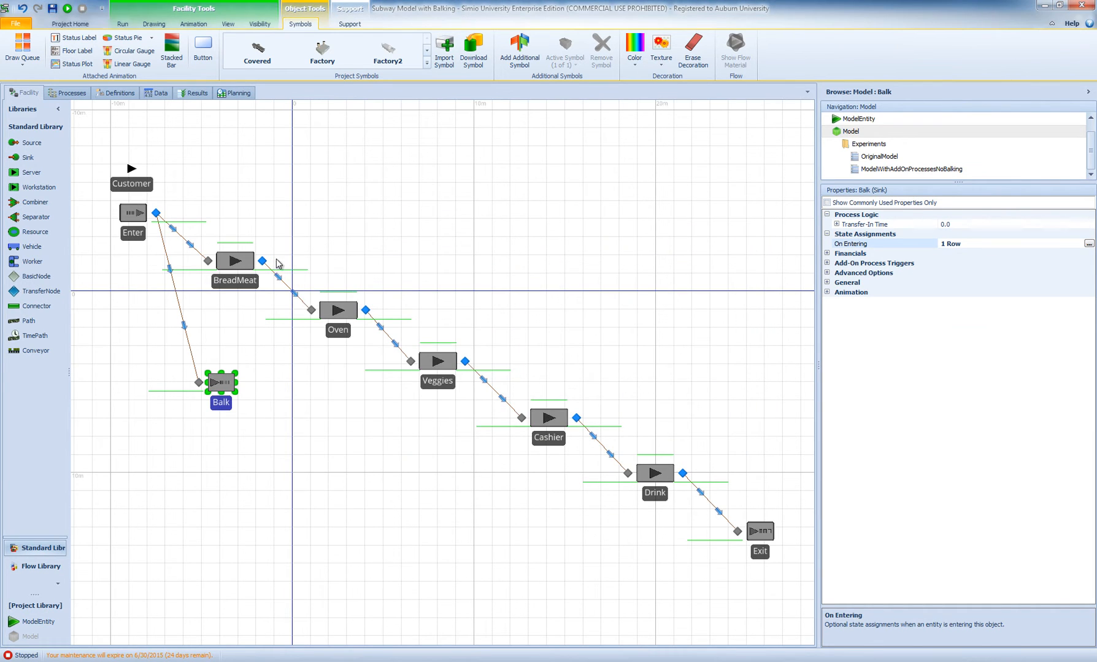
pyautogui.click(140, 178)
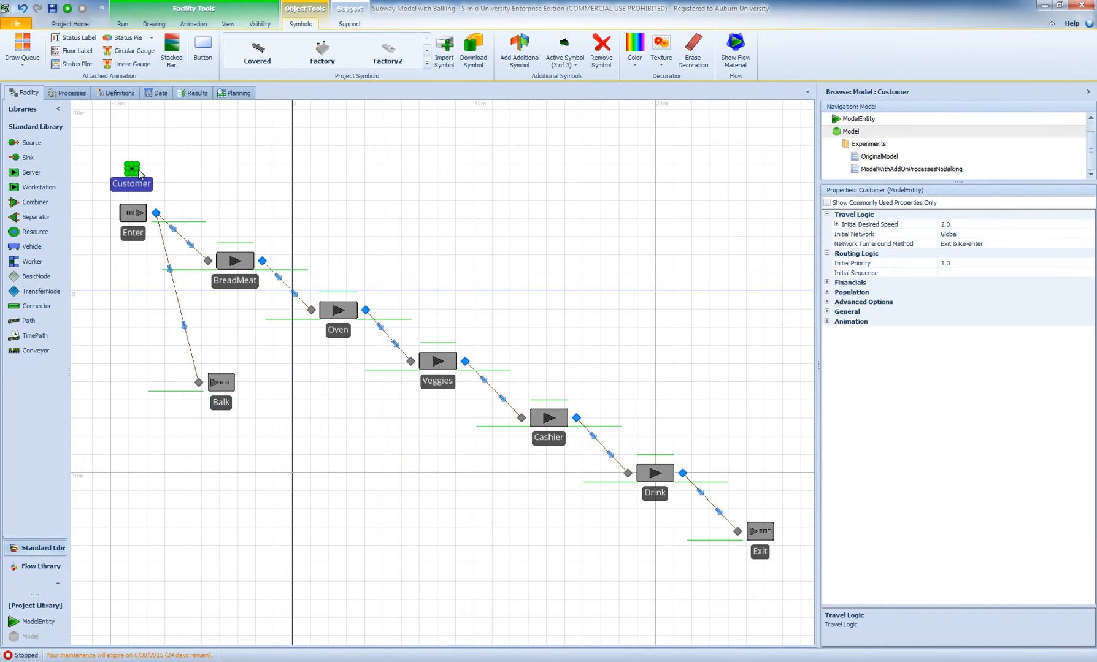
pyautogui.click(580, 66)
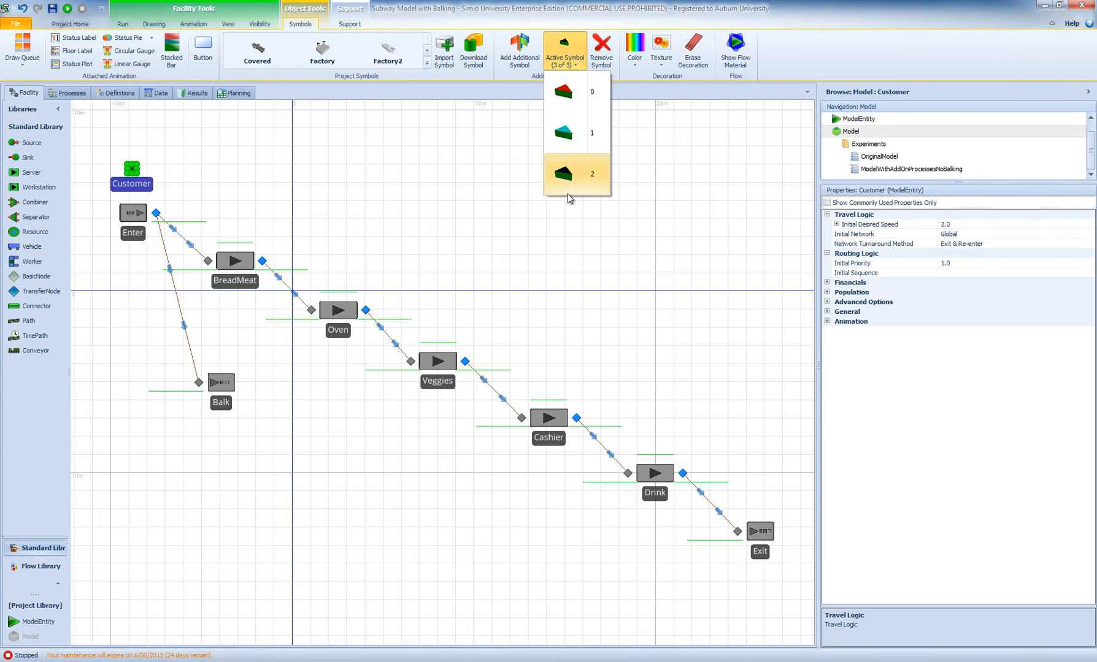
pyautogui.click(568, 182)
pyautogui.click(263, 362)
# - Set a breakpoint on the Balk sink's input node and run the model to it
pyautogui.rightClick(200, 383)
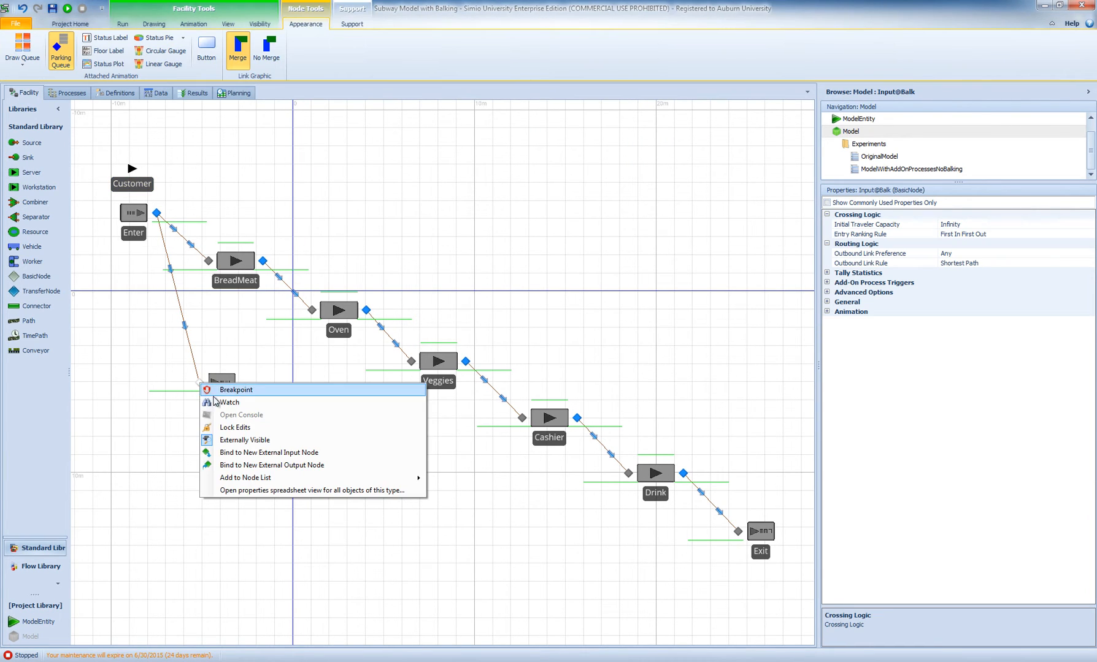
pyautogui.press('Escape')
pyautogui.press('F5')
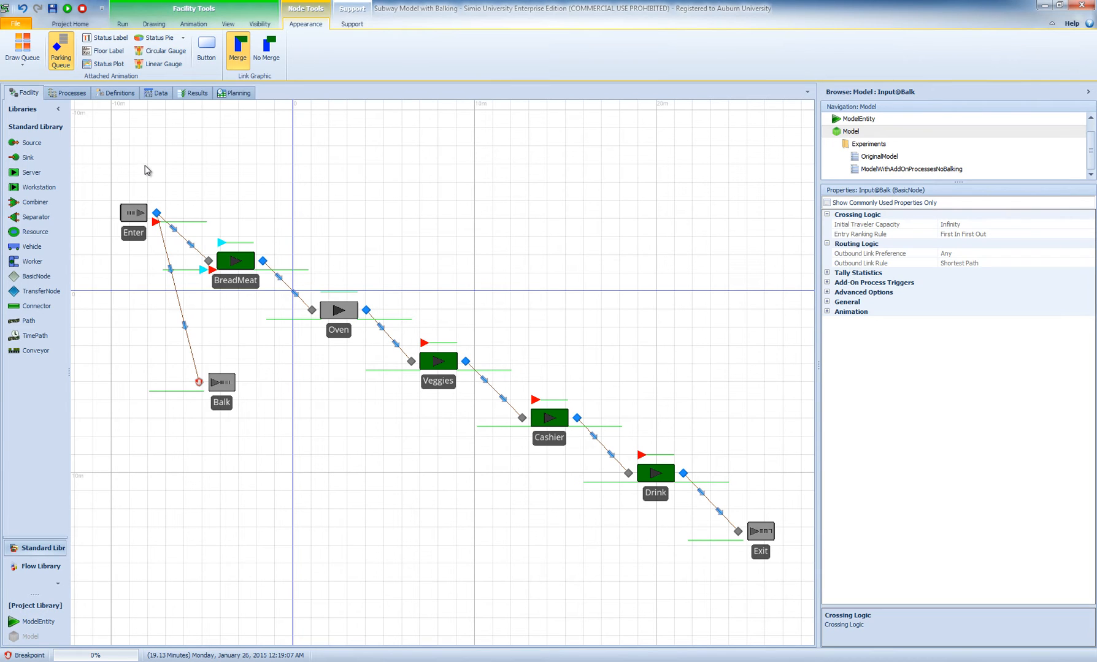
pyautogui.click(120, 25)
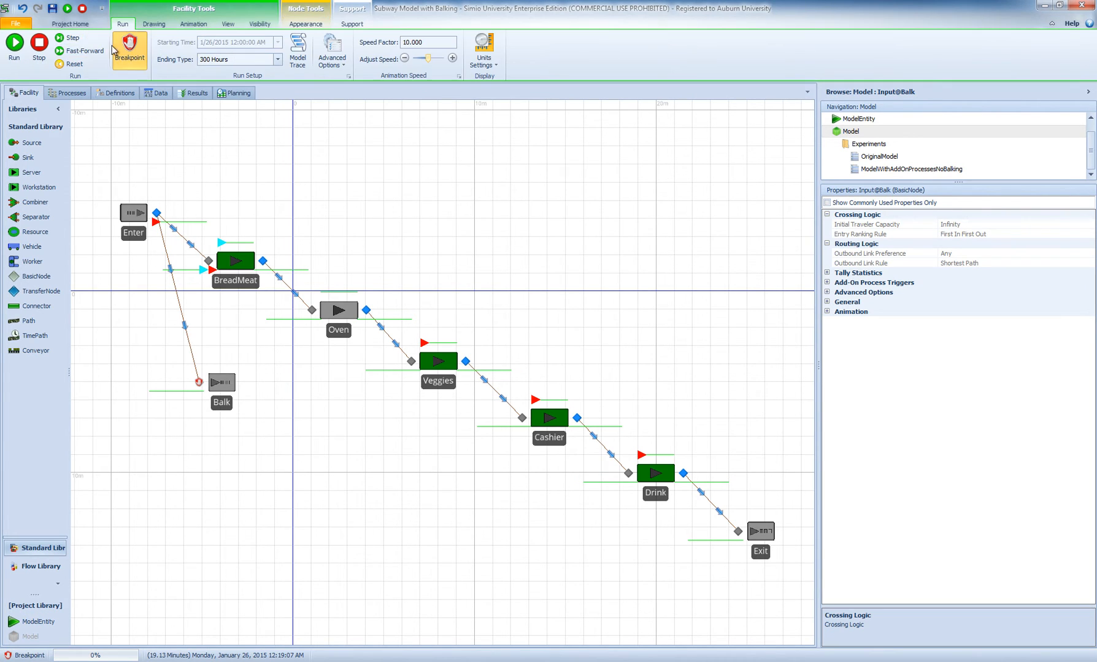
pyautogui.click(76, 40)
pyautogui.click(81, 26)
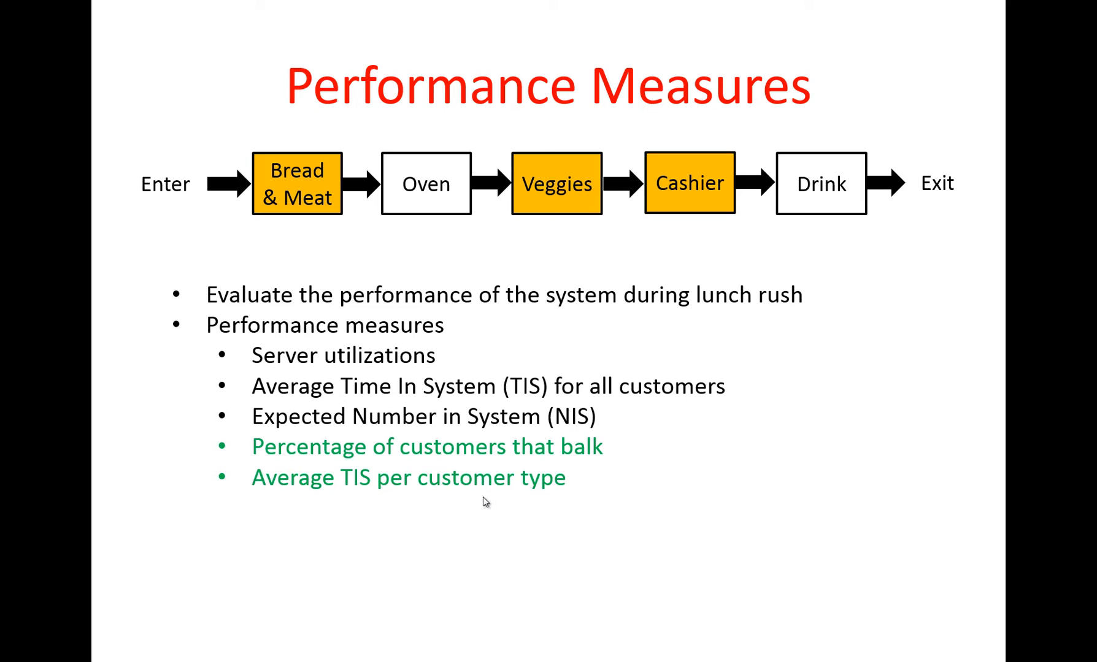
# - Switch to the Simio model and filter its results pivot grid to the TimeInSystem data item only
pyautogui.hotkey('alt', 'Tab')
pyautogui.hotkey('alt', 'Tab')
pyautogui.hotkey('alt', 'shift', 'Tab')
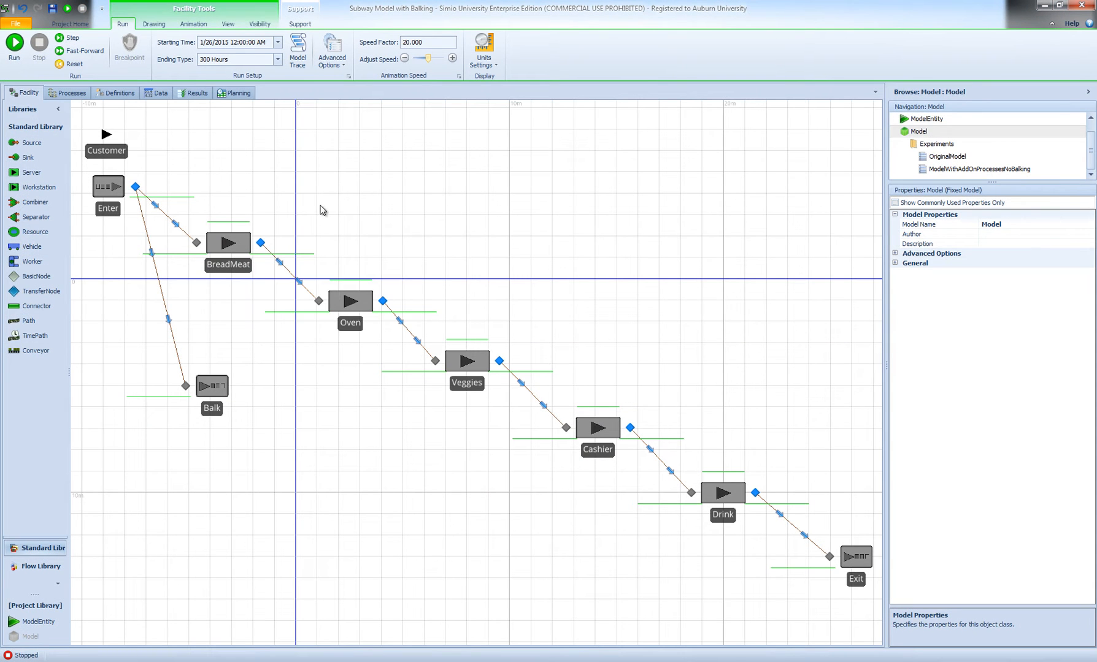
pyautogui.click(196, 93)
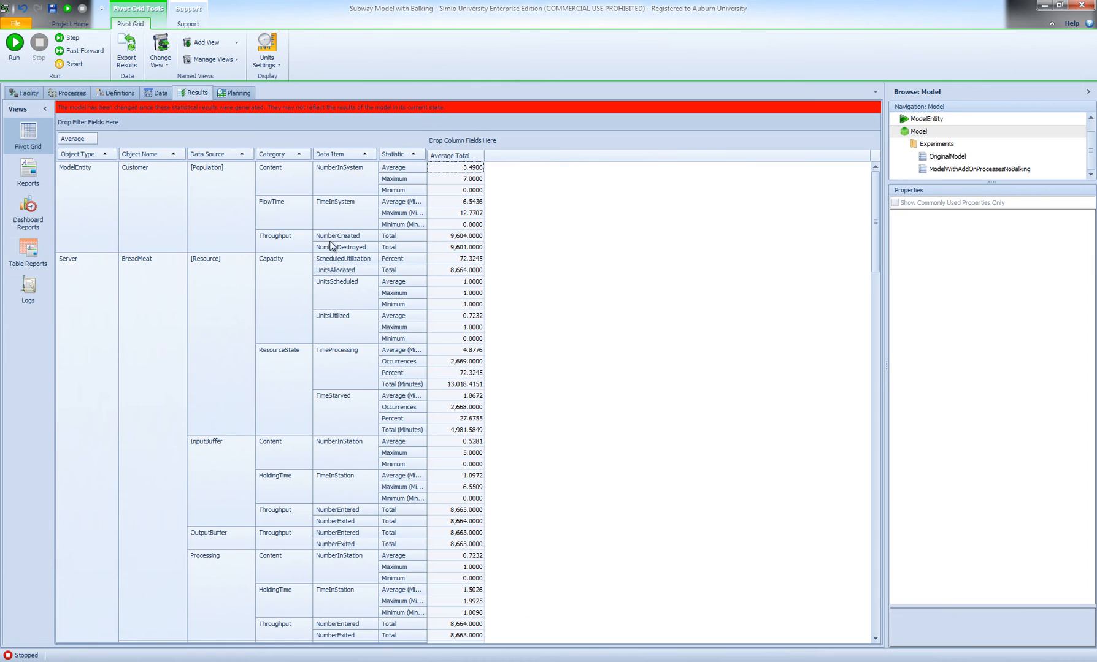
pyautogui.click(373, 153)
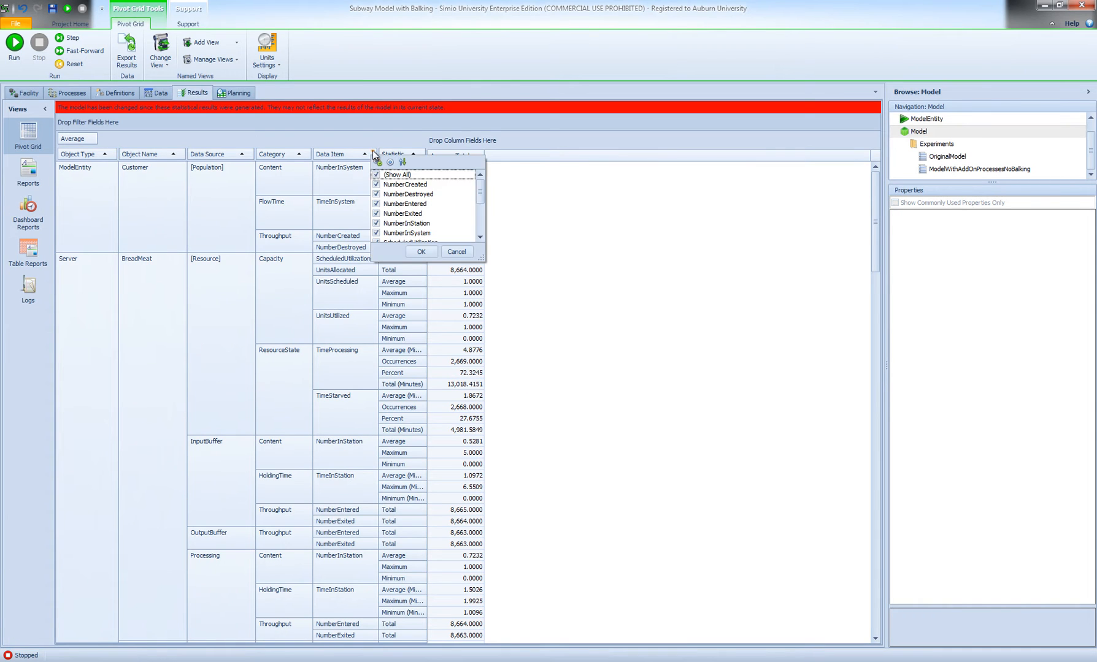
pyautogui.scroll(-2, 395, 208)
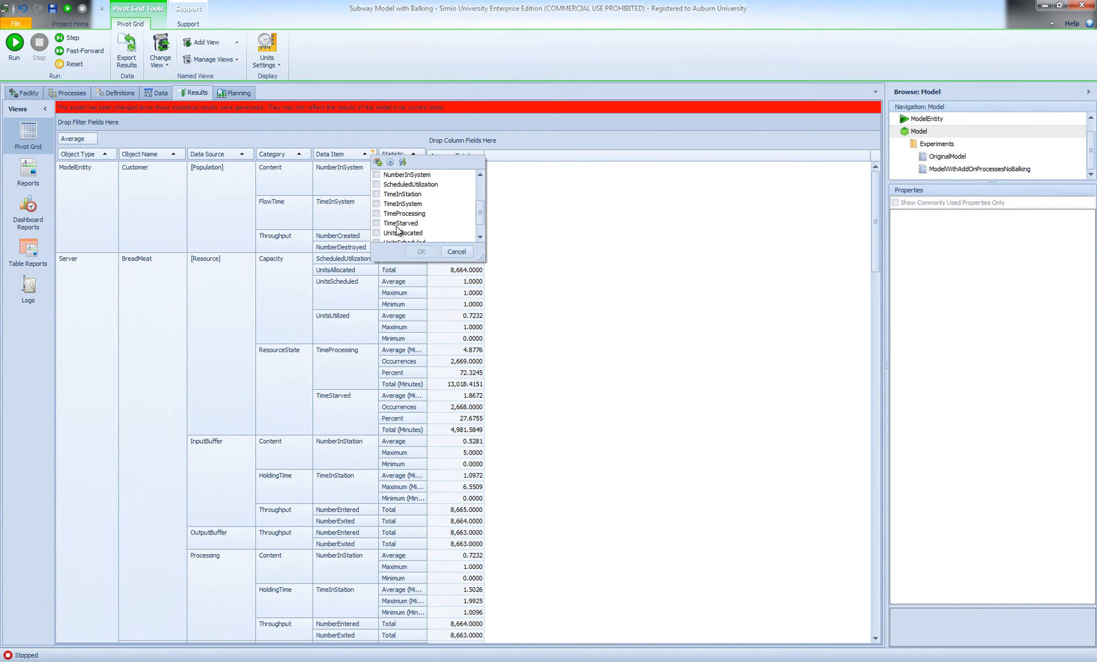
pyautogui.click(376, 204)
pyautogui.click(421, 251)
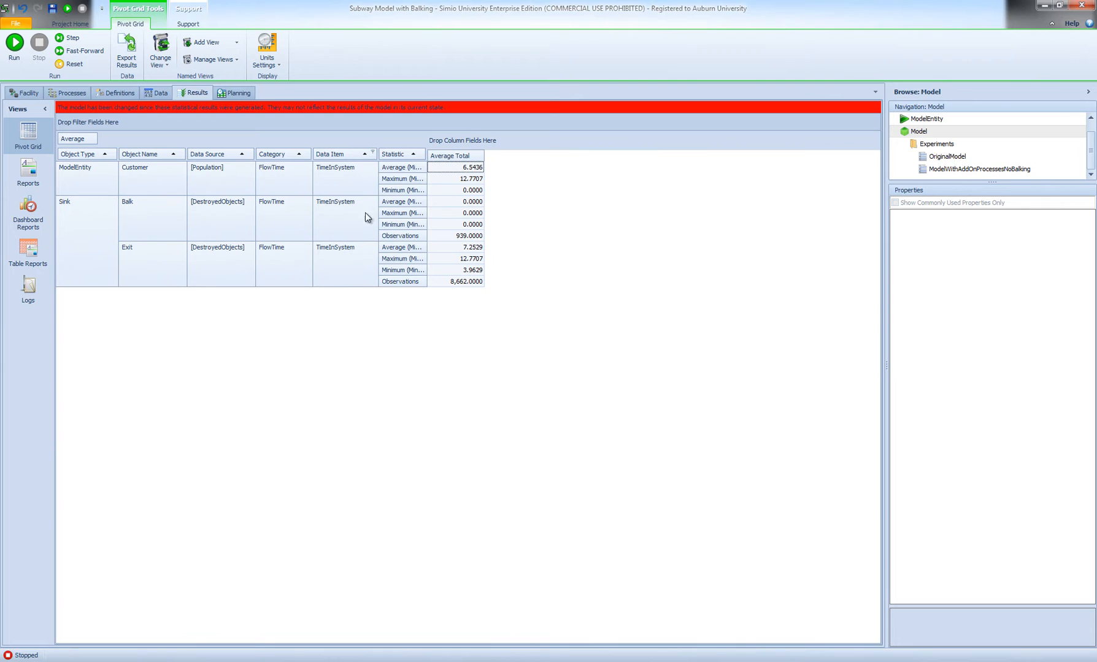
# - Filter the TimeInSystem results to show only the Average (Minutes) statistic
pyautogui.click(421, 152)
pyautogui.click(423, 175)
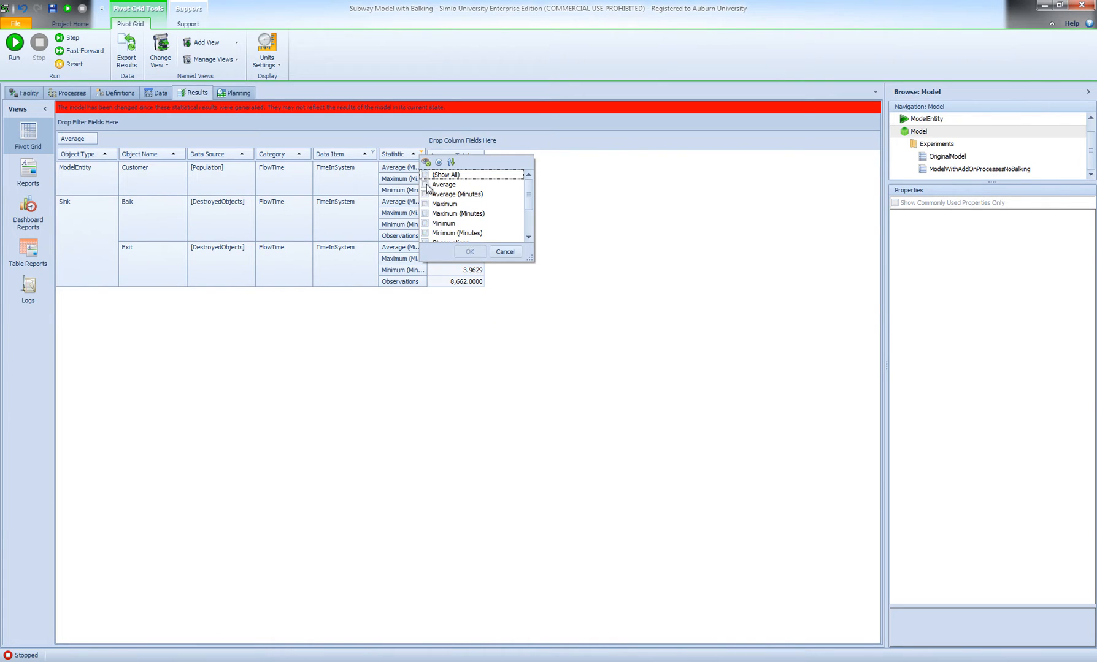
pyautogui.click(424, 194)
pyautogui.click(468, 252)
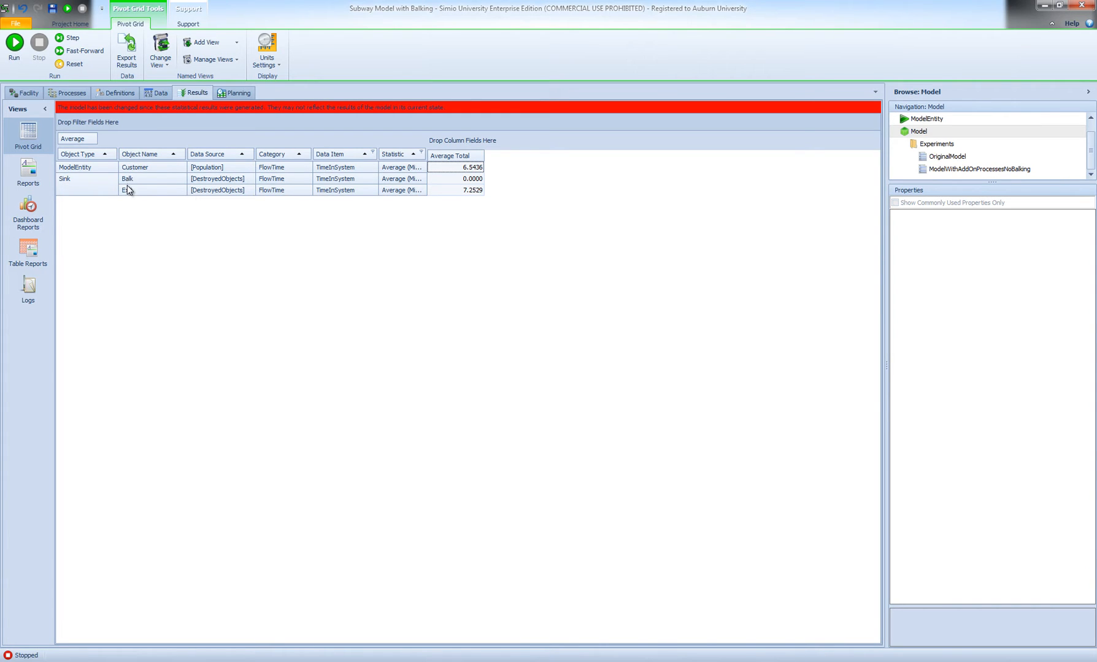
# - Delete the Exit sink from the facility model
pyautogui.click(27, 95)
pyautogui.click(858, 559)
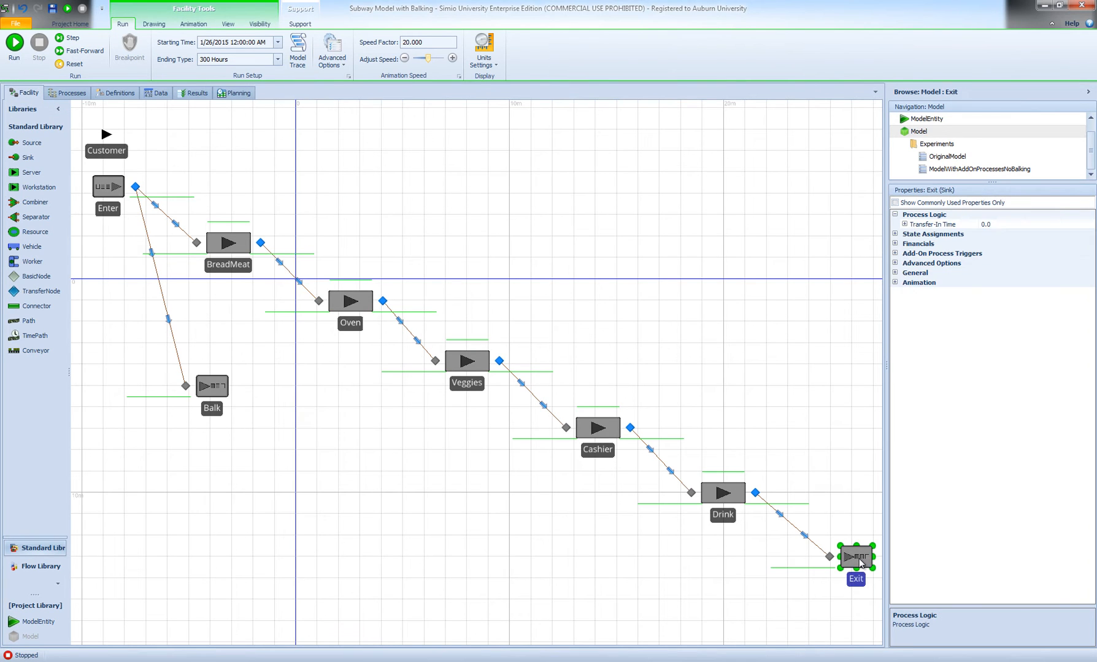
pyautogui.press('Delete')
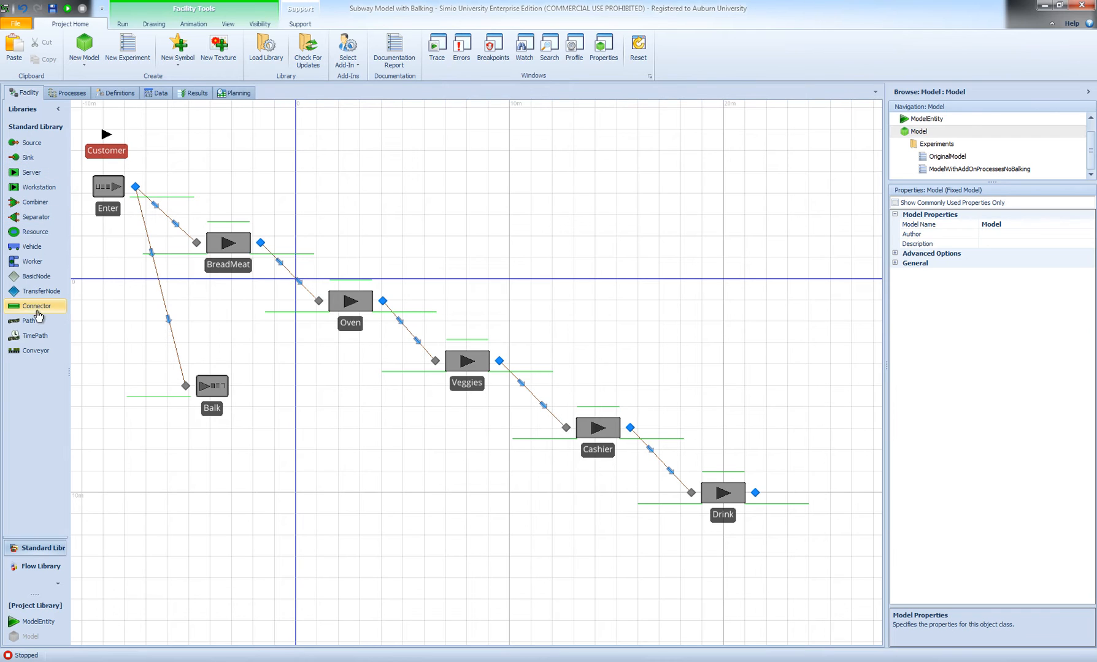
# - Place two new sinks beyond the Drink server, one above and one below its output level
pyautogui.moveTo(37, 157); pyautogui.dragTo(848, 447)
pyautogui.click(841, 421)
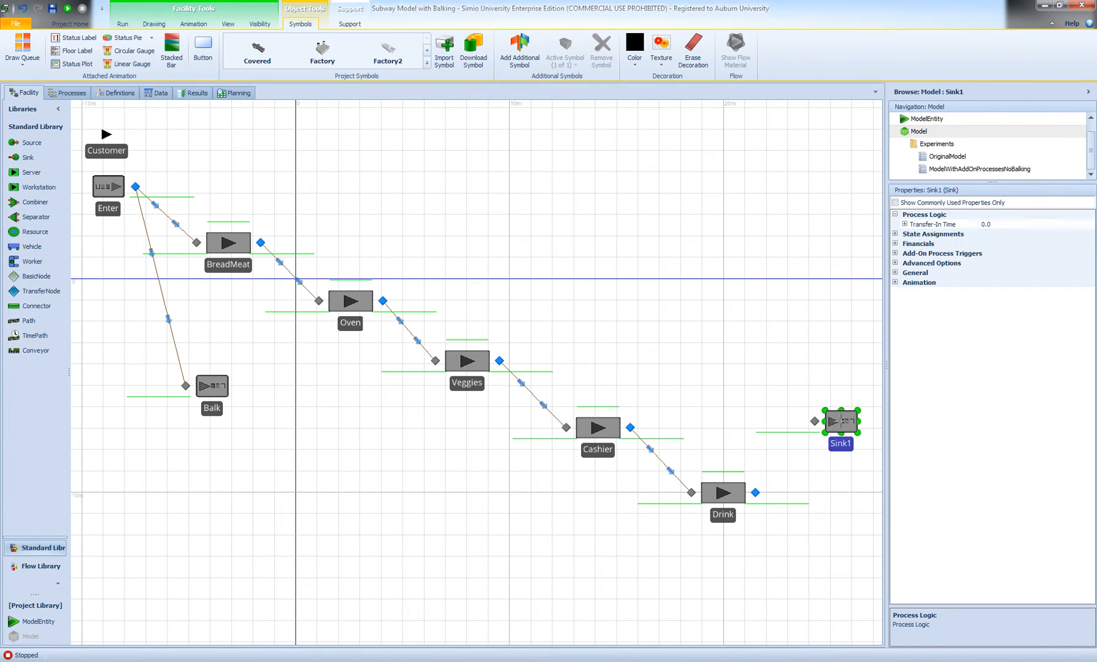
pyautogui.click(849, 561)
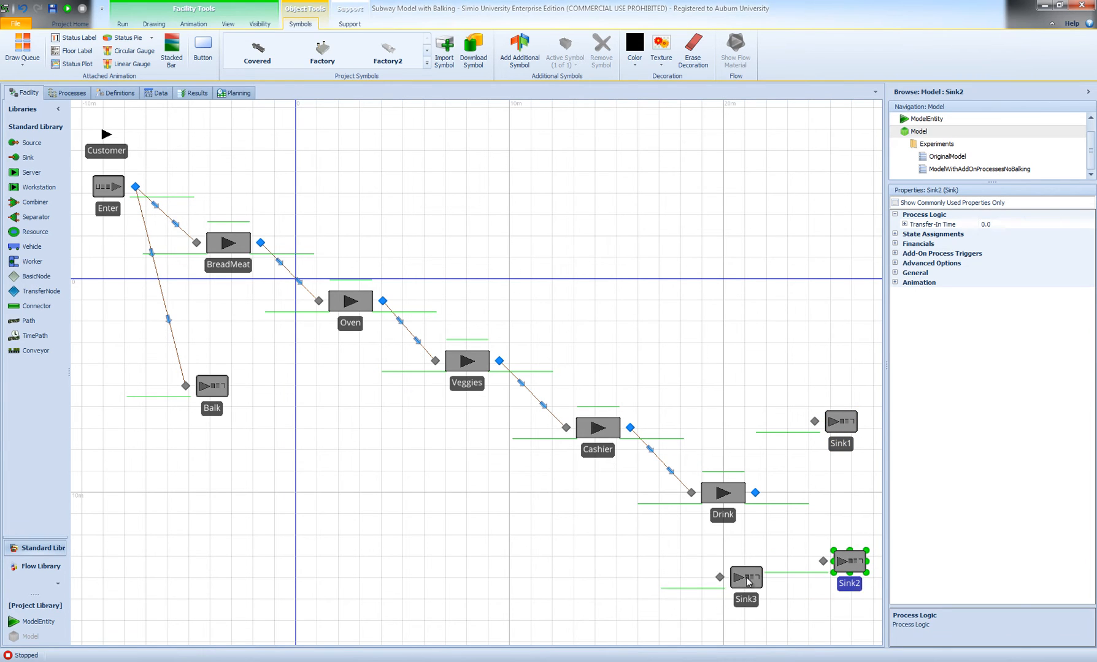
pyautogui.press('Escape')
# - Rename the upper new sink ColdSink and the lower one HotSink
pyautogui.doubleClick(841, 444)
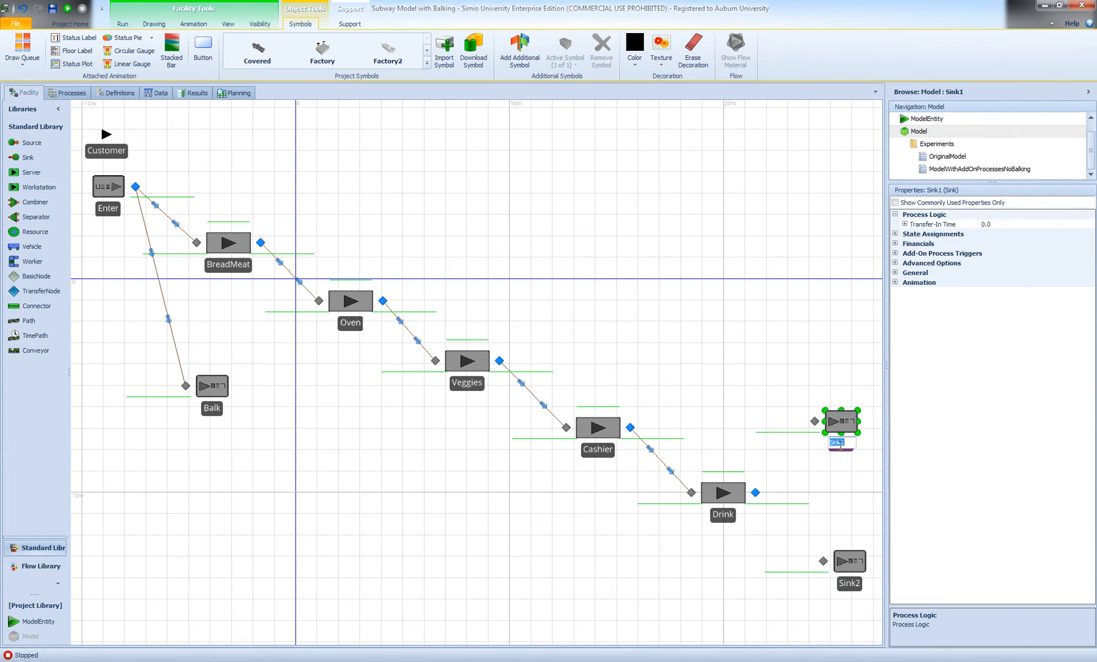
pyautogui.write('d')
pyautogui.press('Return')
pyautogui.doubleClick(850, 583)
pyautogui.write('Hot')
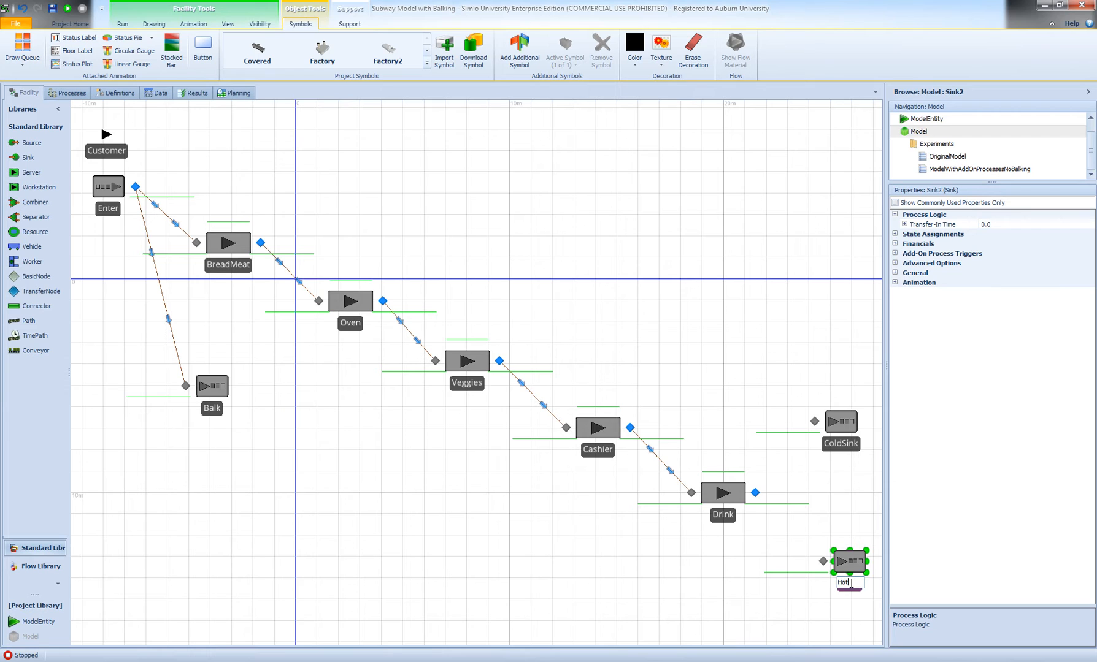
pyautogui.write('Sink')
pyautogui.press('Return')
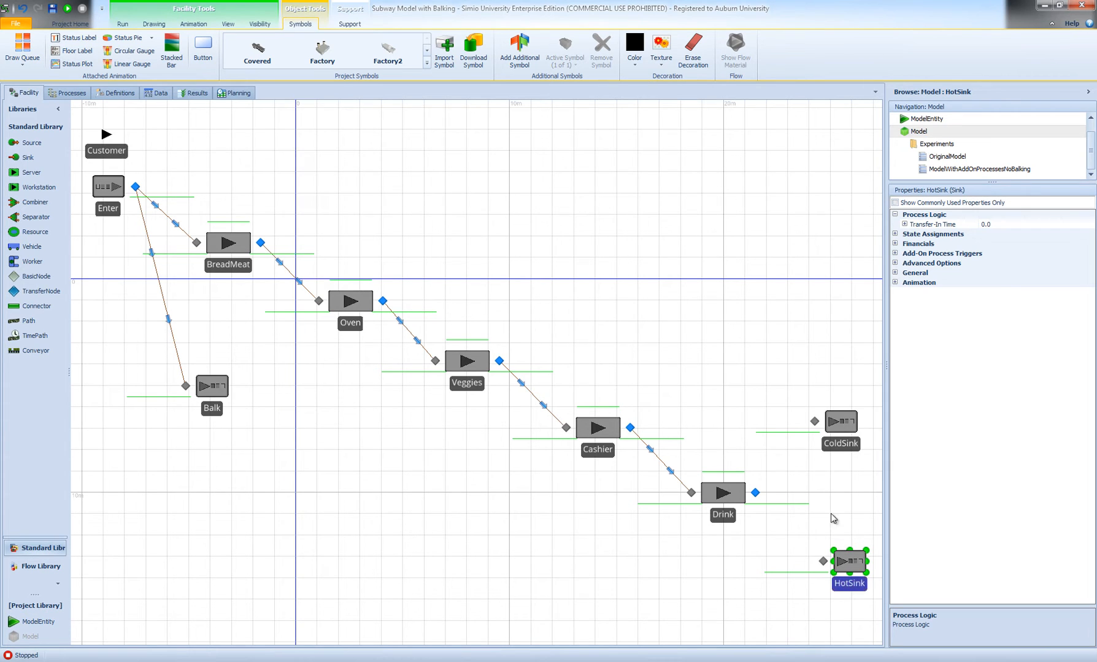
# - Link Drink's output node to ColdSink and HotSink with connectors, and shift HotSink slightly toward Drink
pyautogui.click(32, 305)
pyautogui.click(755, 493)
pyautogui.click(813, 421)
pyautogui.click(755, 492)
pyautogui.click(823, 561)
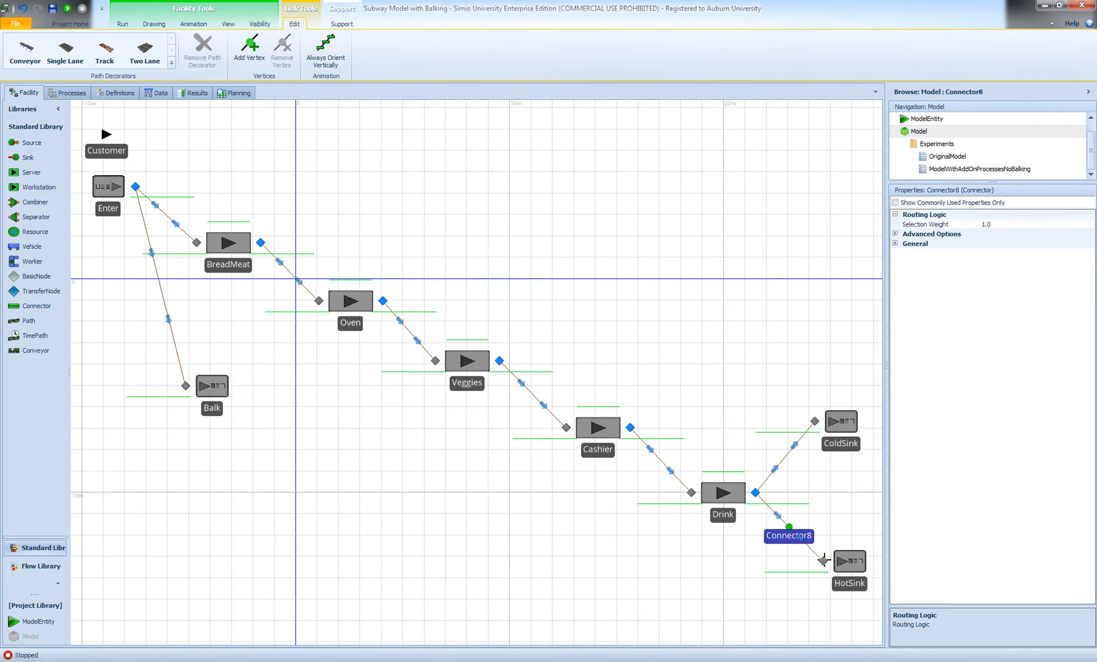
pyautogui.click(620, 554)
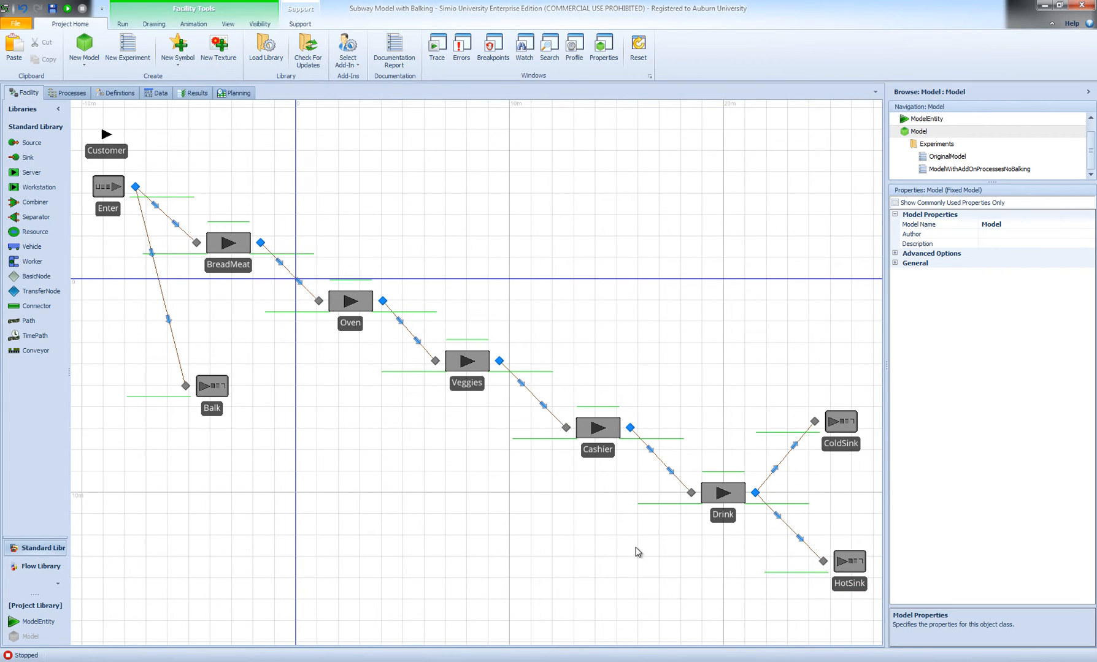
pyautogui.click(844, 562)
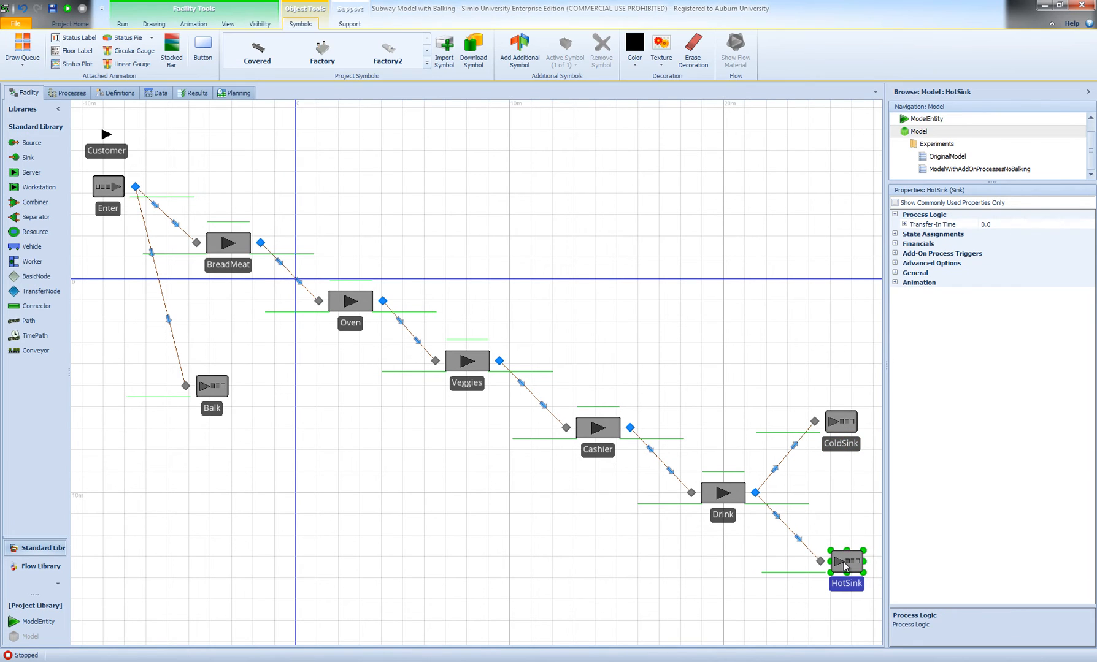
pyautogui.moveTo(843, 562); pyautogui.dragTo(840, 563)
# - Set the selection weight of the connector from Drink to ColdSink to ModelEntity.ProcTimeOnOven == 0
pyautogui.click(754, 495)
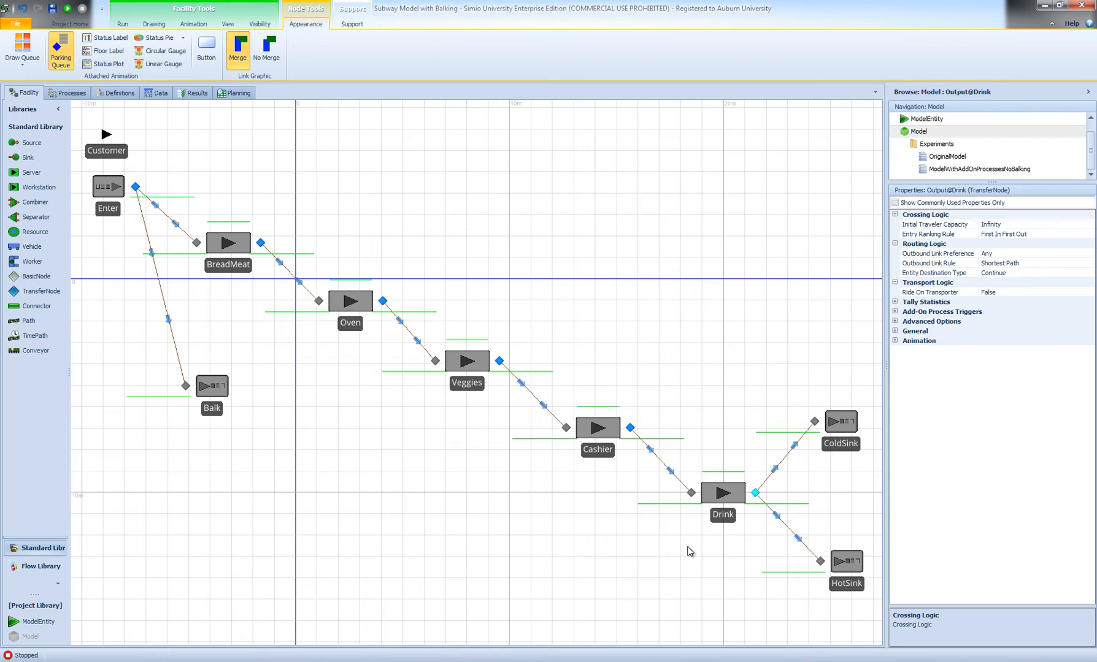
pyautogui.click(783, 460)
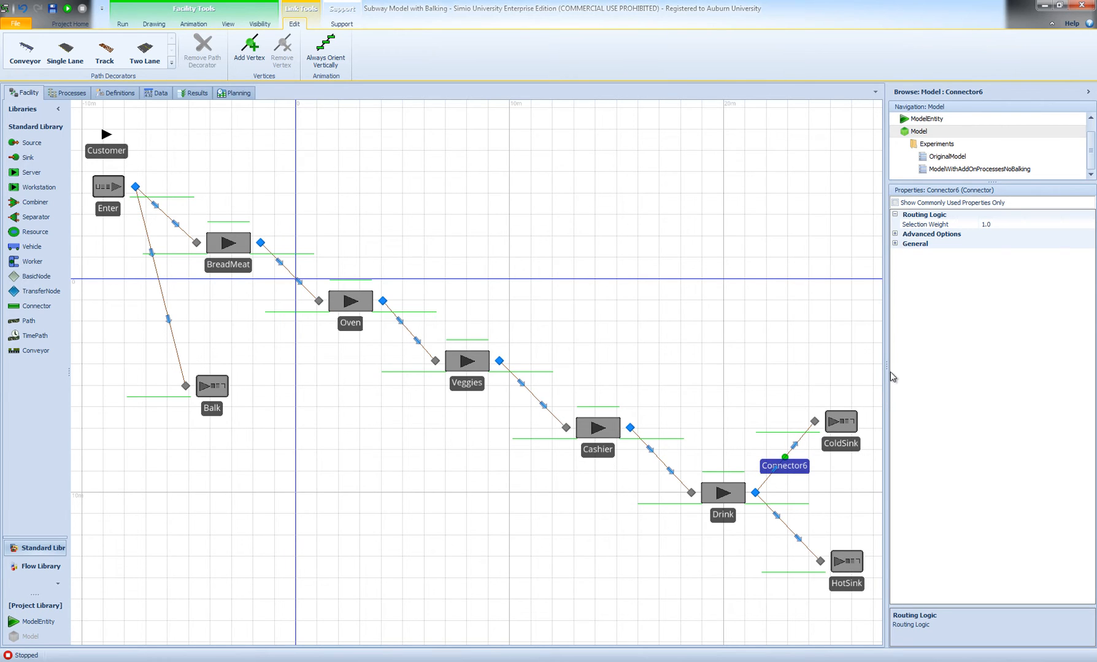
pyautogui.moveTo(888, 365); pyautogui.dragTo(834, 366)
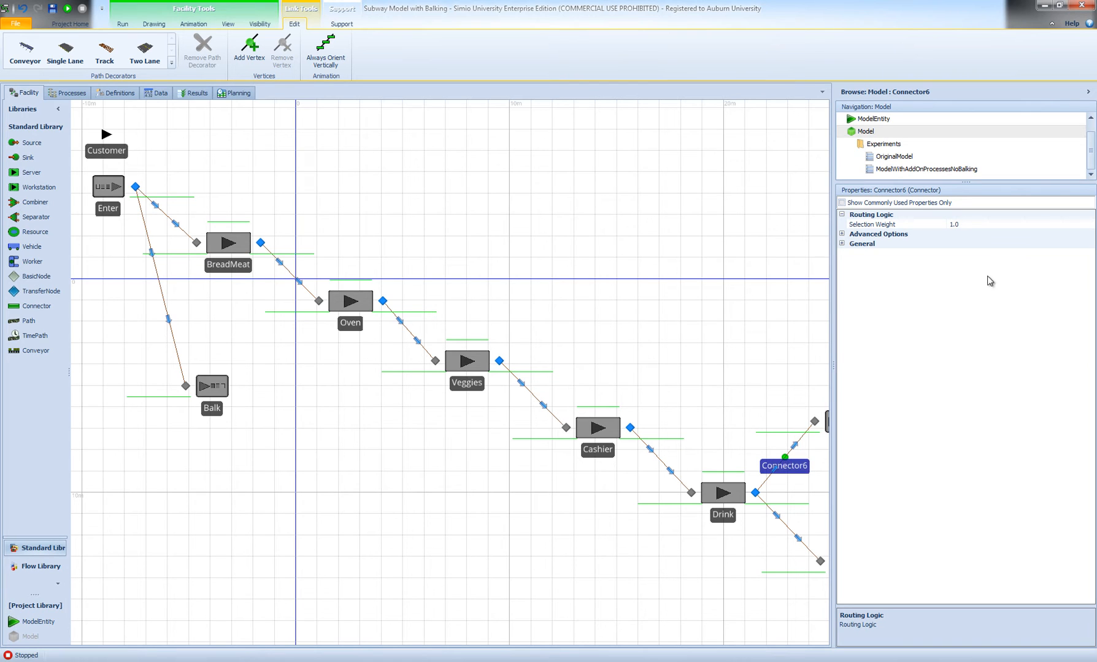
pyautogui.click(973, 225)
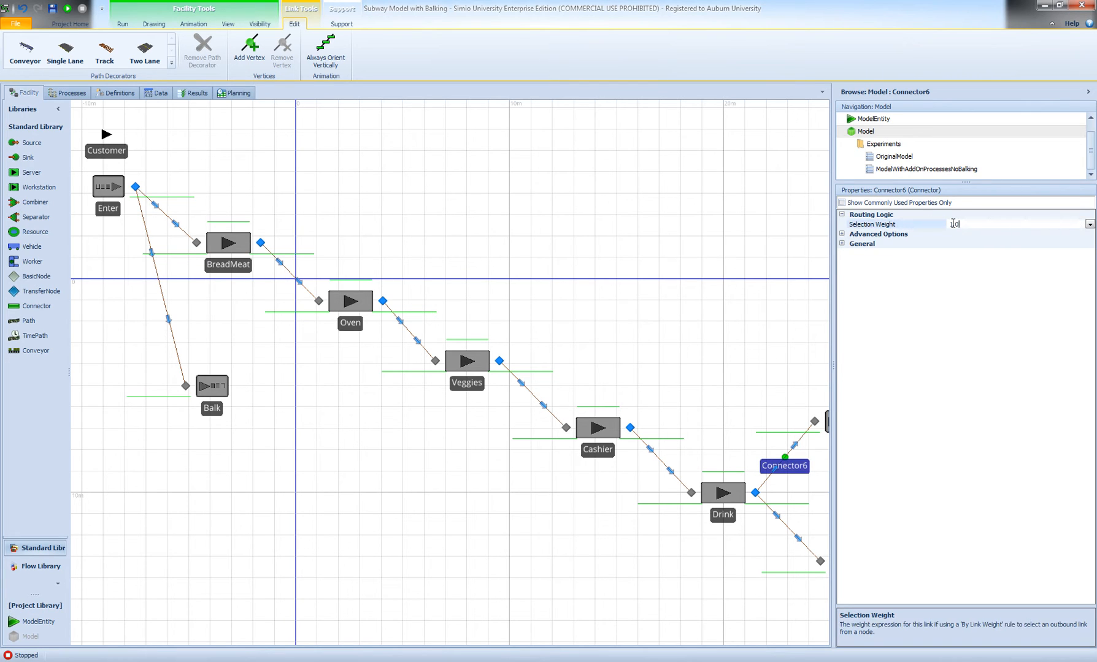
pyautogui.click(1090, 225)
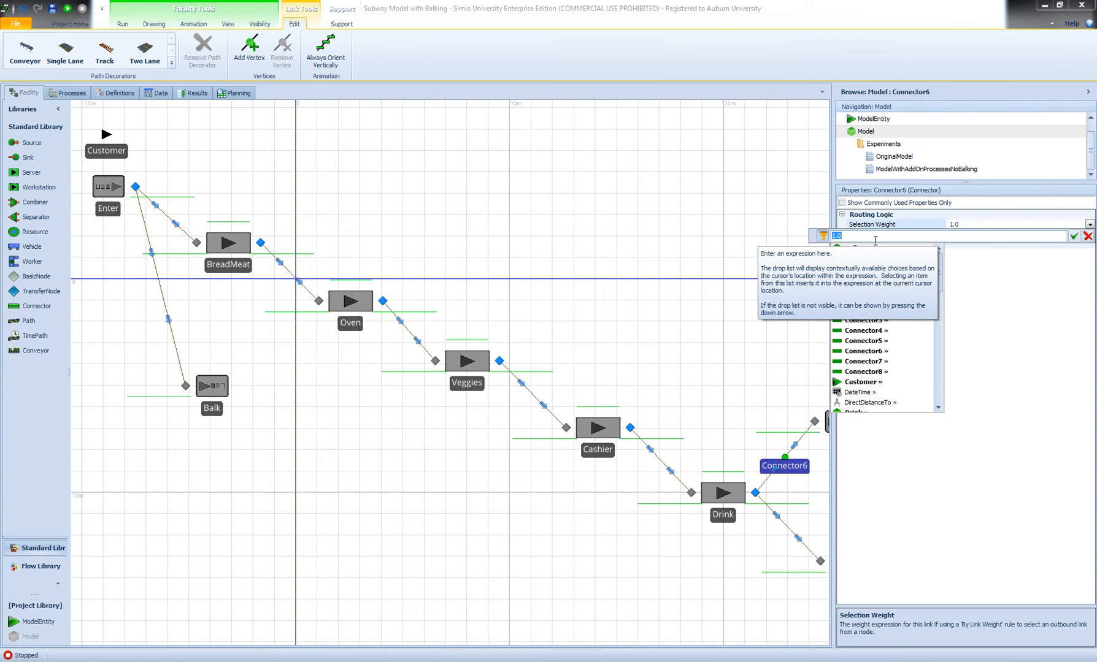
pyautogui.write('ModelEntity')
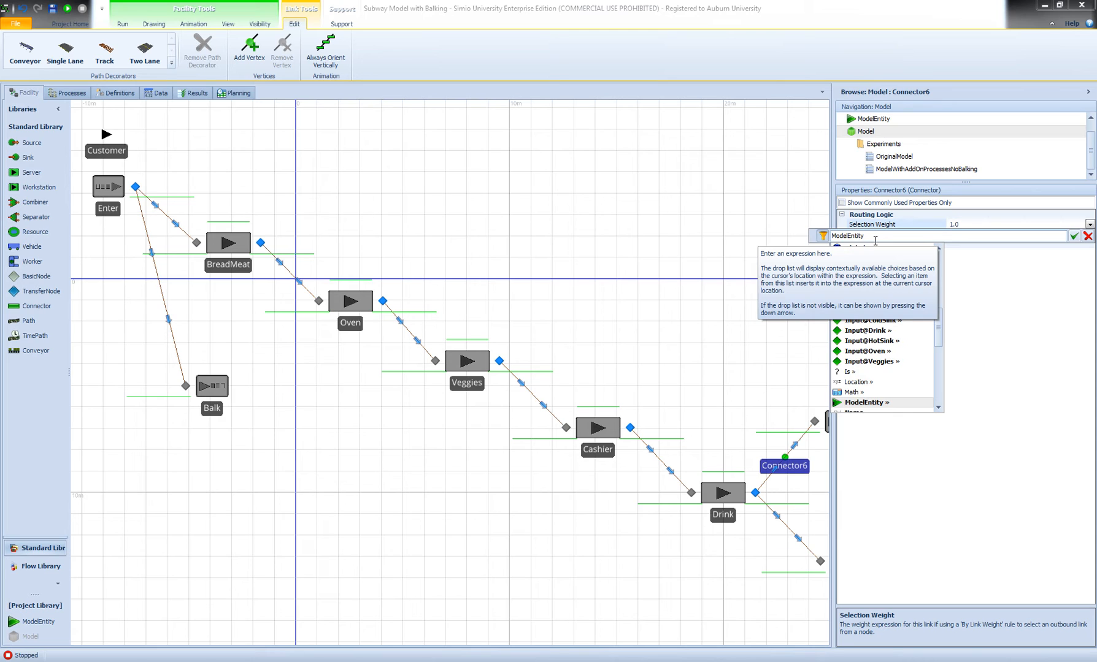
pyautogui.write('.')
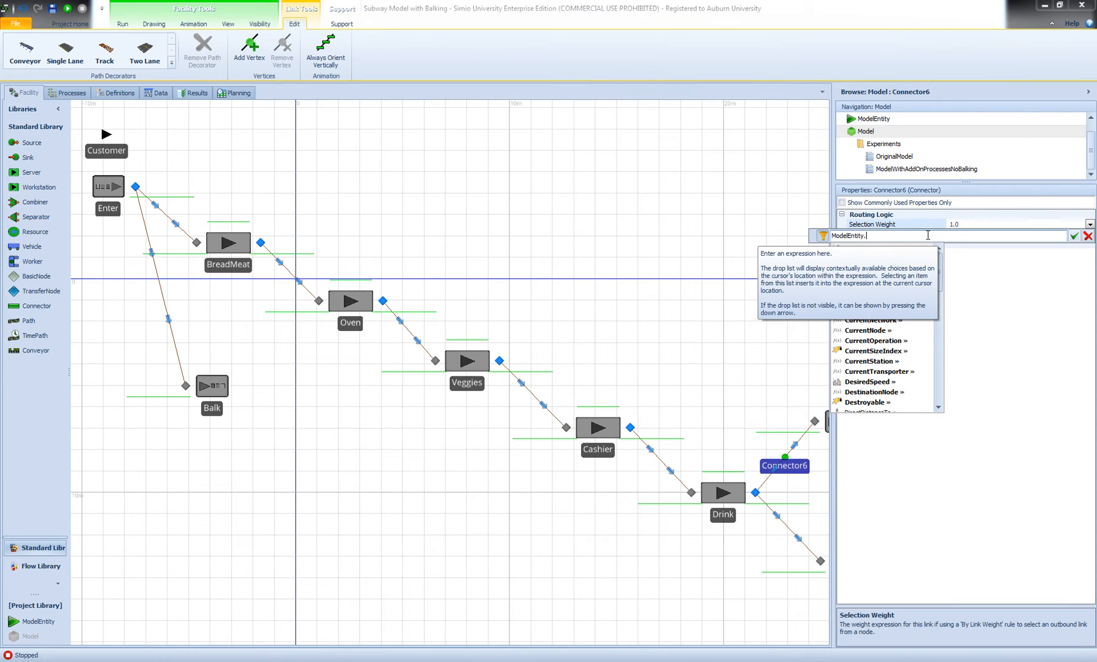
pyautogui.write('Pro')
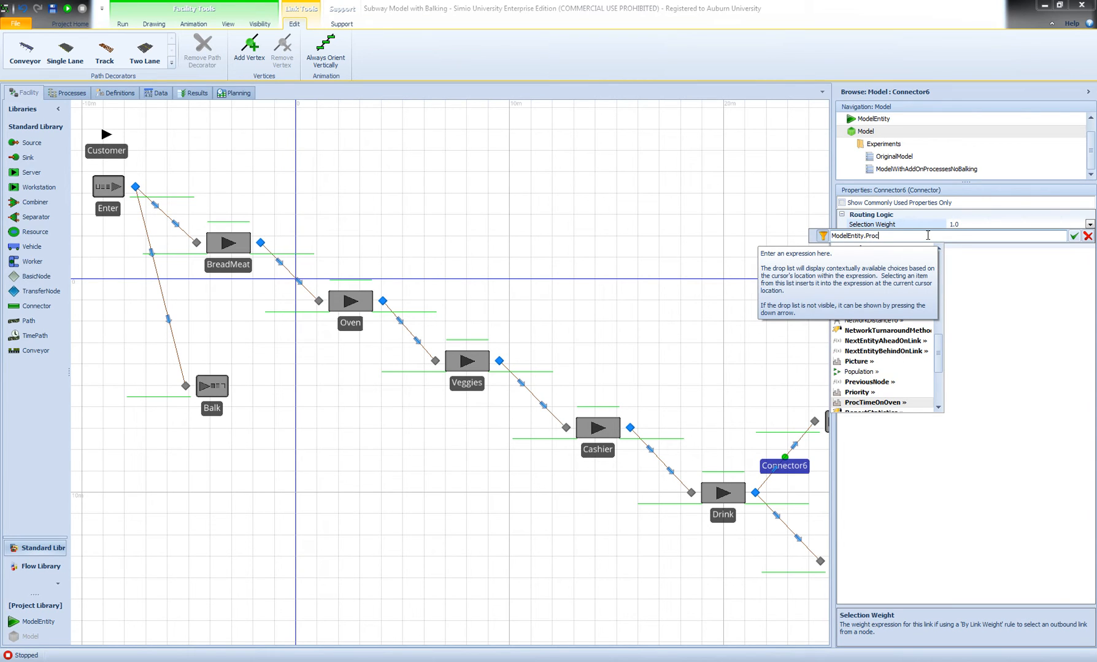
pyautogui.write('c')
pyautogui.press('Return')
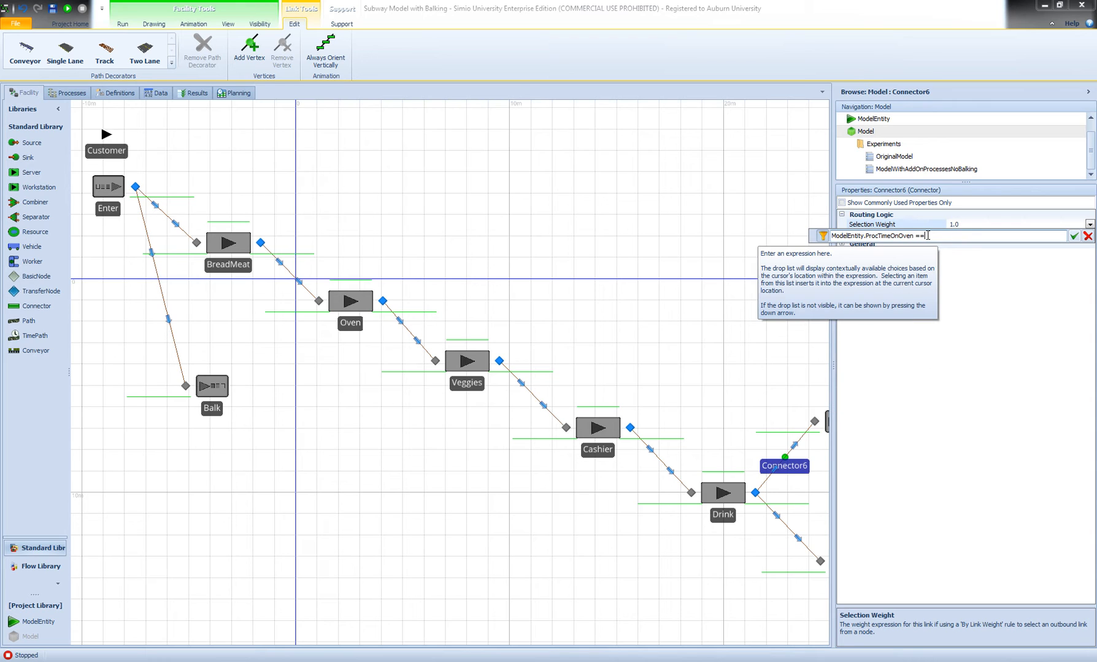
pyautogui.press('Return')
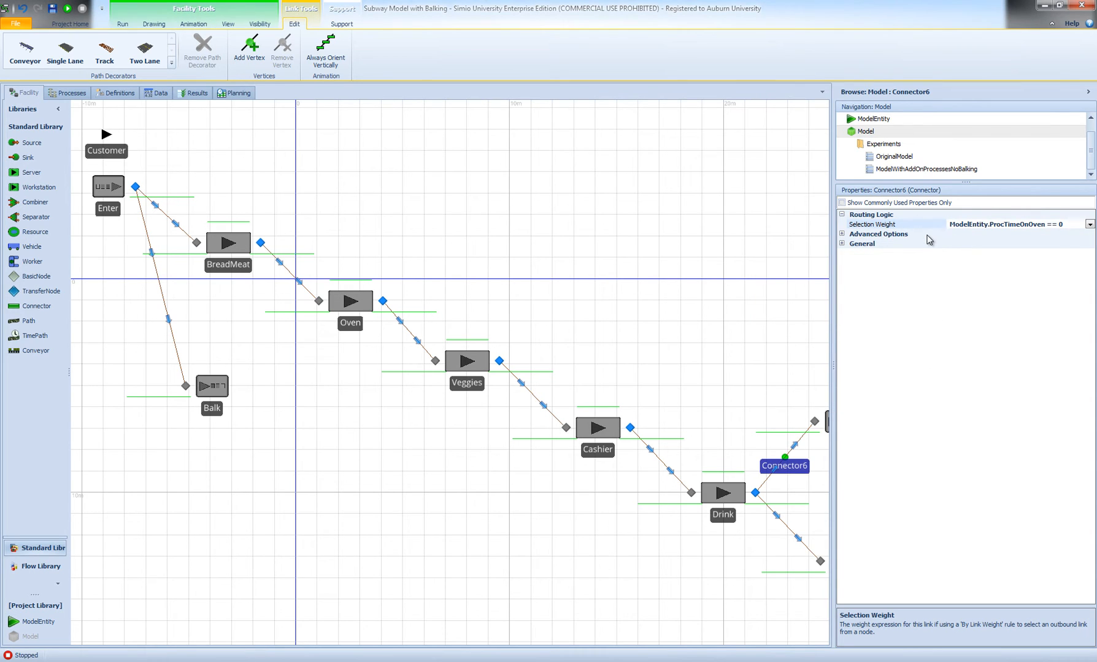
pyautogui.moveTo(833, 348); pyautogui.dragTo(895, 349)
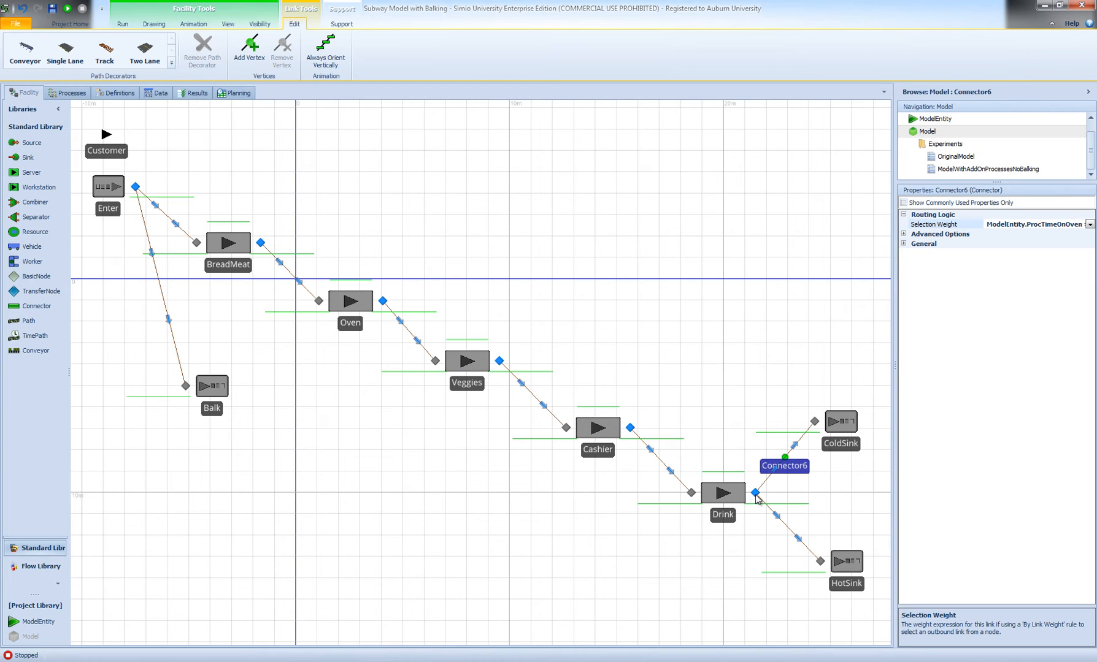
# - Set the selection weight of the connector from Drink to HotSink to ModelEntity.ProcTimeOnOven != 0
pyautogui.moveTo(895, 273); pyautogui.dragTo(819, 284)
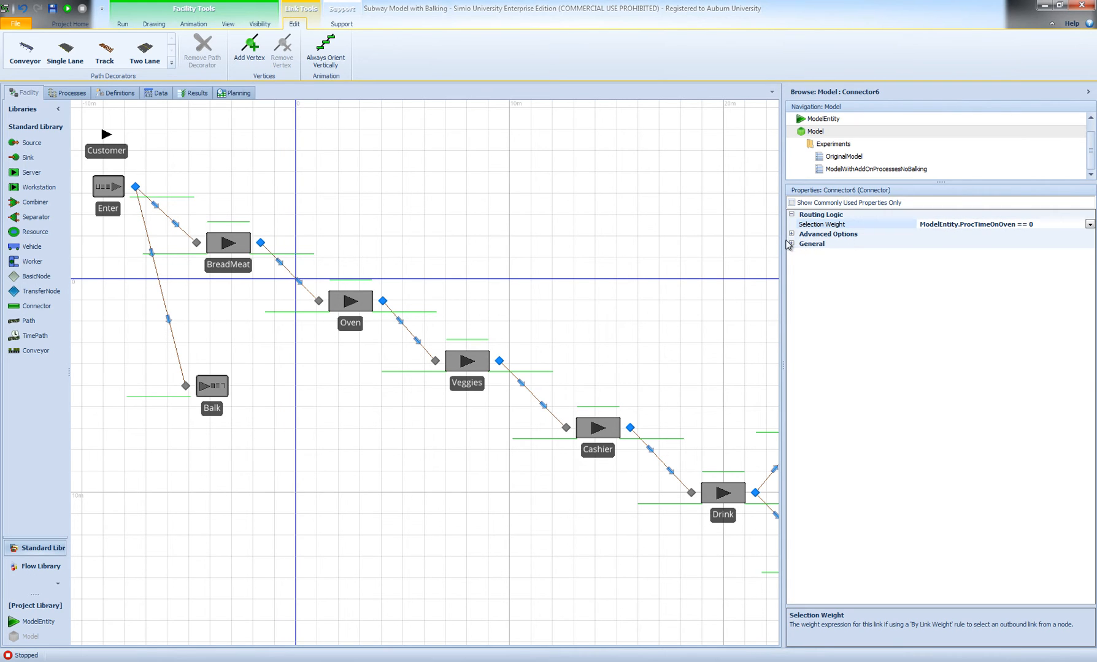
pyautogui.moveTo(783, 243); pyautogui.dragTo(858, 249)
pyautogui.moveTo(859, 383); pyautogui.dragTo(893, 379)
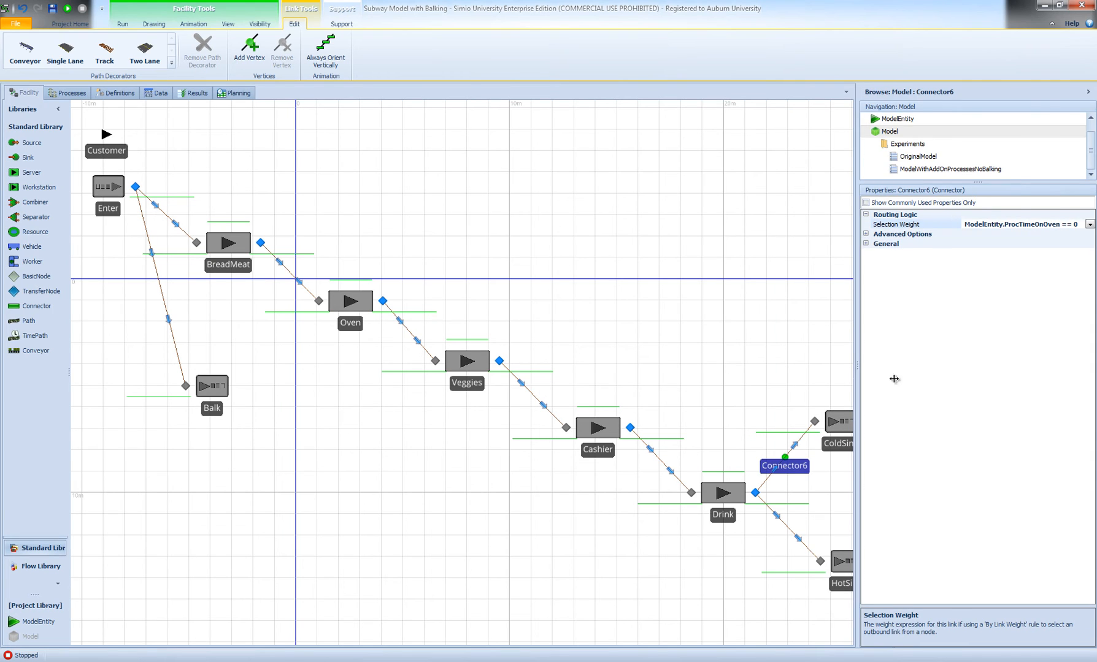
pyautogui.click(789, 531)
pyautogui.click(993, 224)
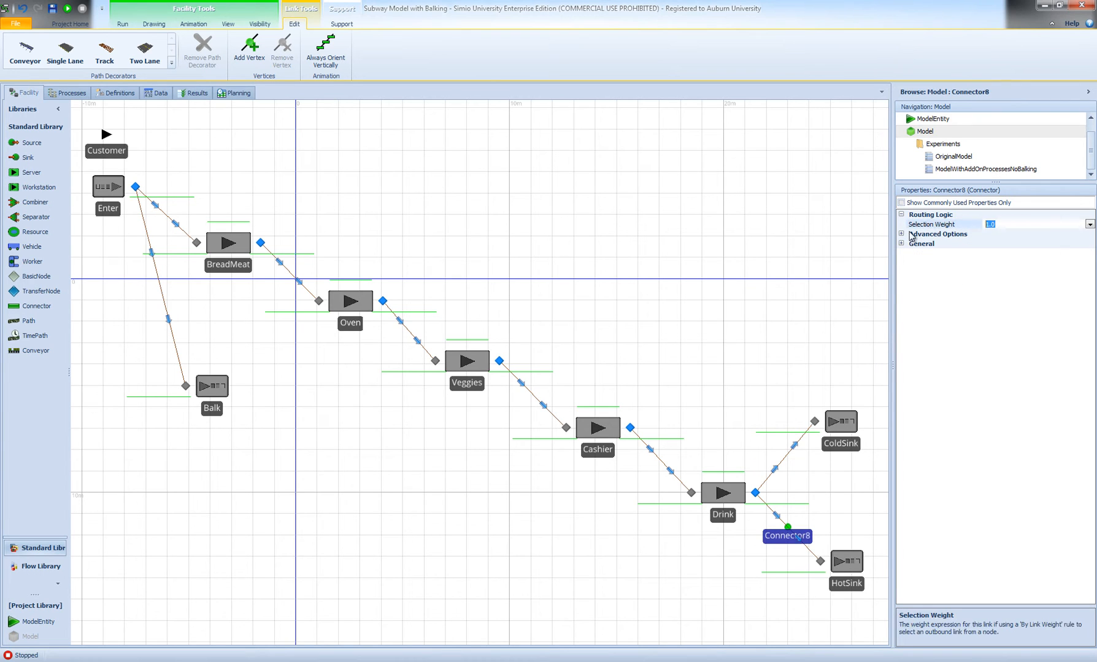
pyautogui.click(1090, 224)
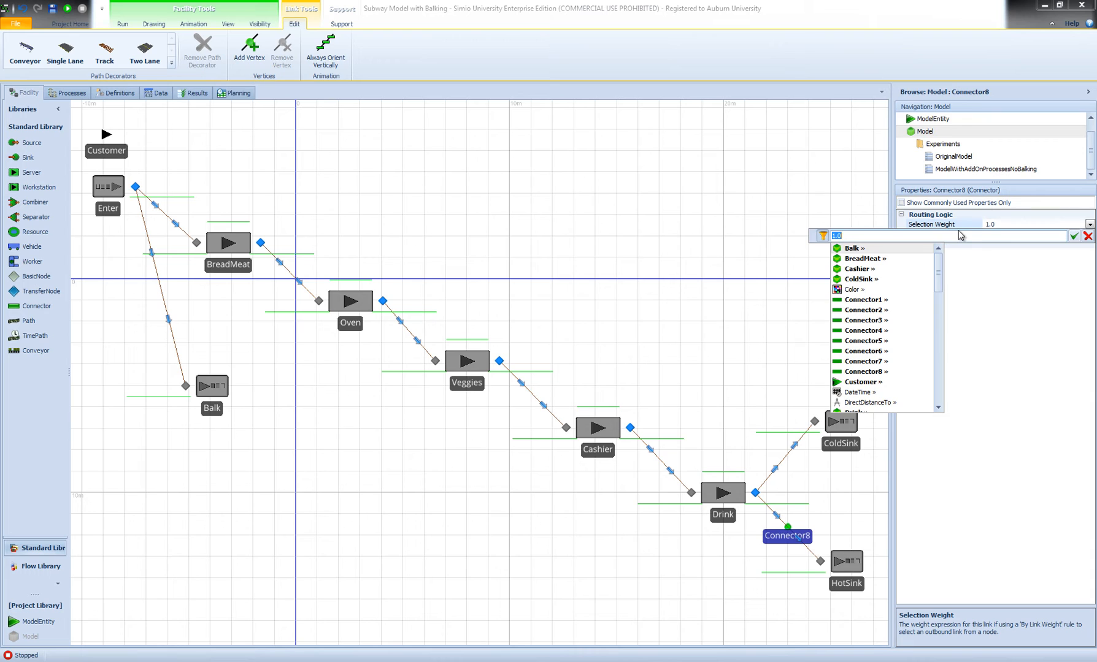
pyautogui.write('Model')
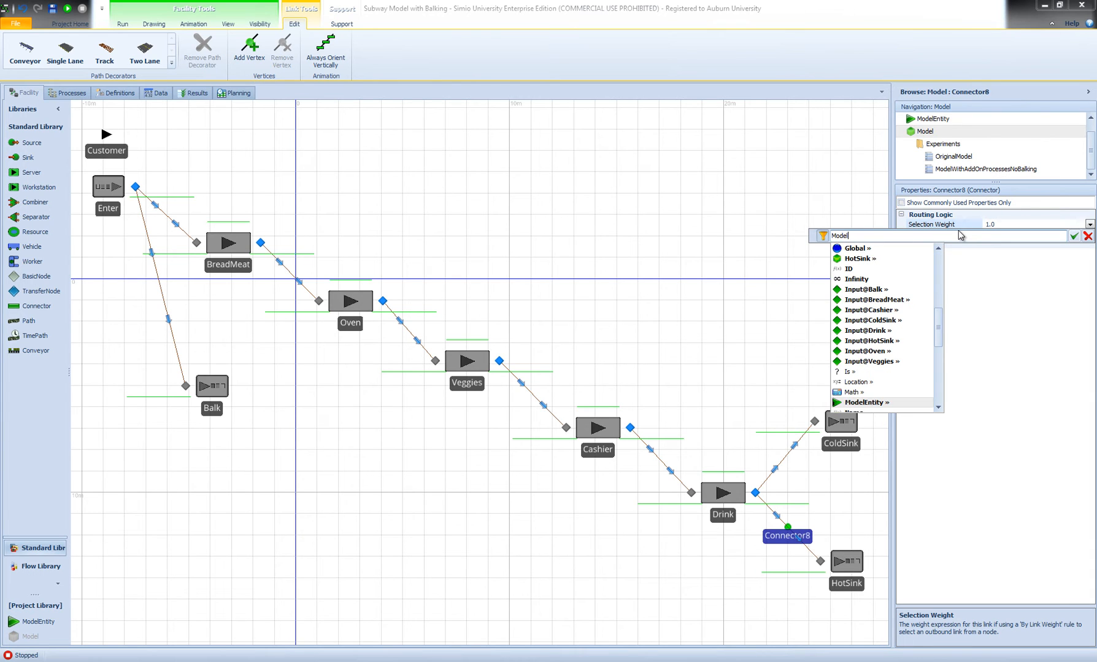
pyautogui.write('Entity.Proc')
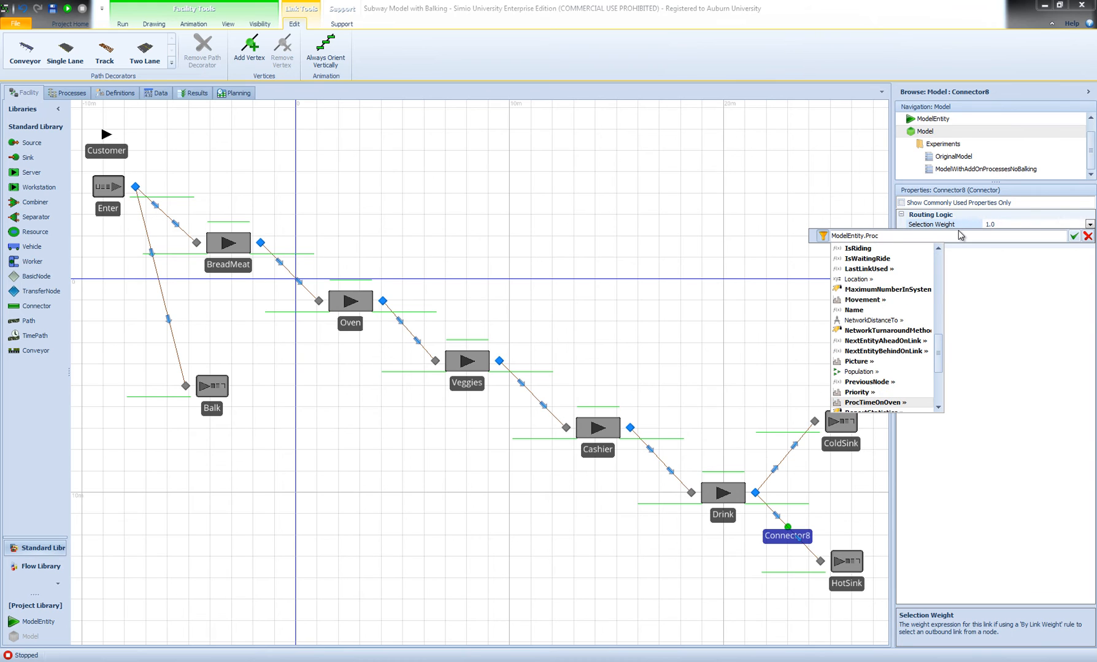
pyautogui.press('Return')
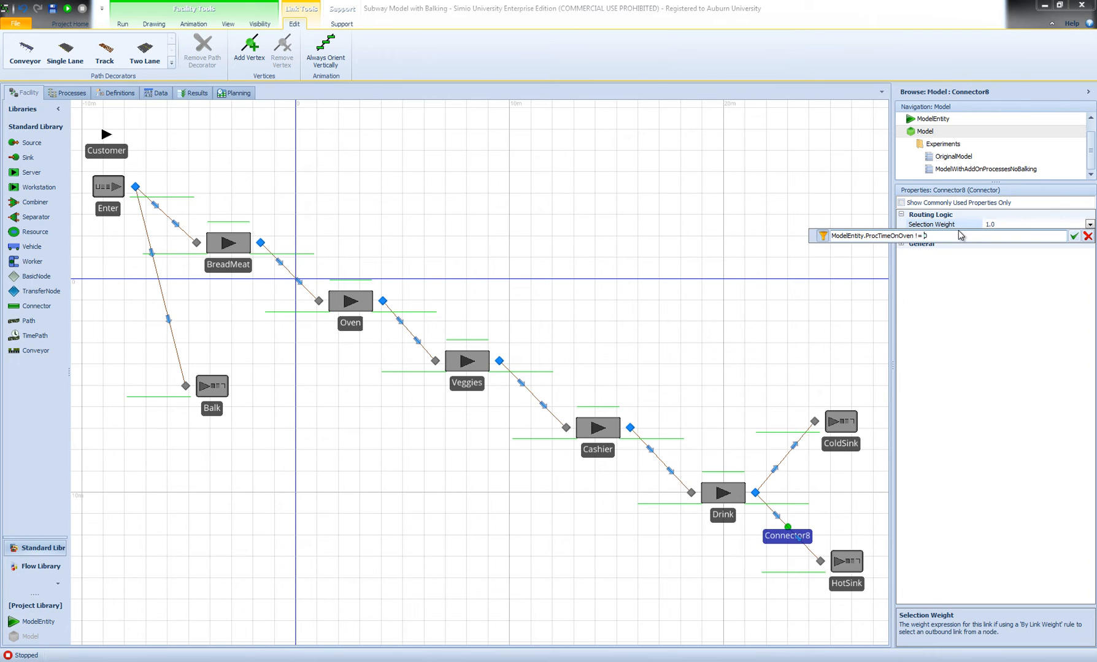
pyautogui.click(1074, 237)
pyautogui.click(736, 323)
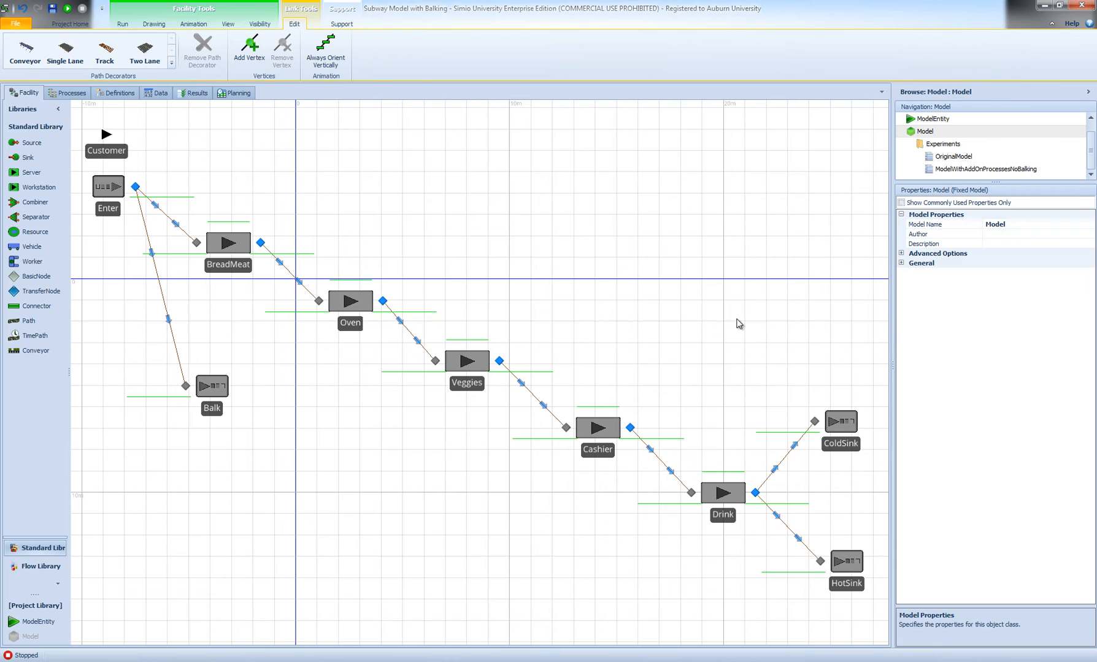
# - Set breakpoints on the input nodes of ColdSink and HotSink
pyautogui.rightClick(815, 421)
pyautogui.click(843, 430)
pyautogui.rightClick(822, 561)
pyautogui.click(845, 552)
# - Run the model to the breakpoints repeatedly, stepping customers into ColdSink and HotSink to check their routing, and stop the run
pyautogui.click(68, 8)
pyautogui.click(122, 27)
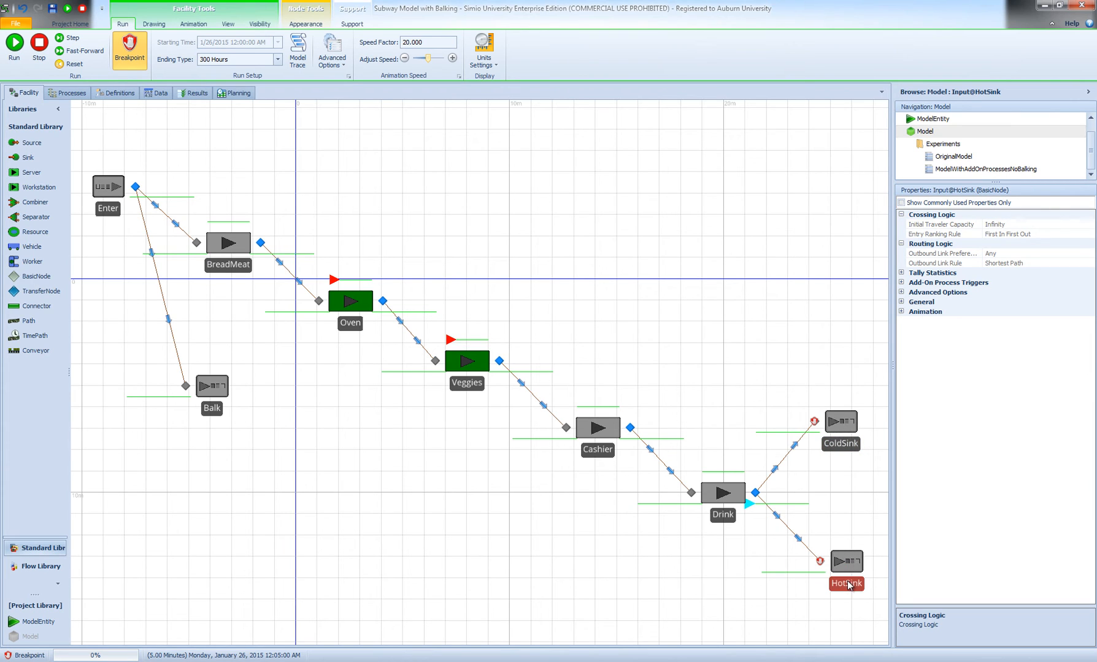
pyautogui.click(74, 40)
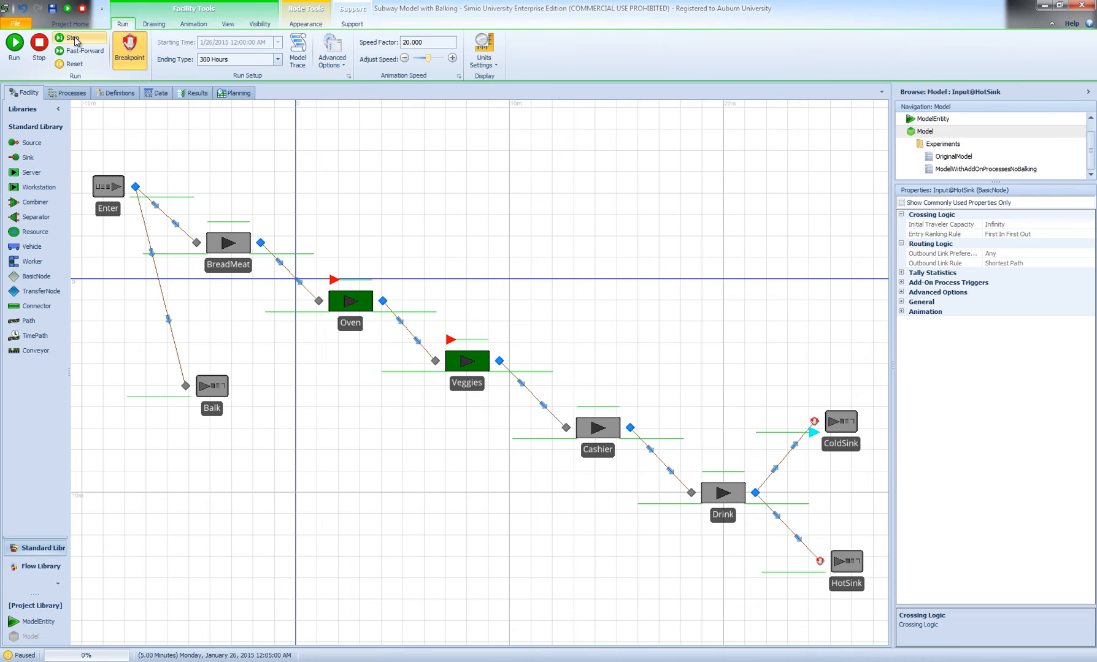
pyautogui.click(16, 44)
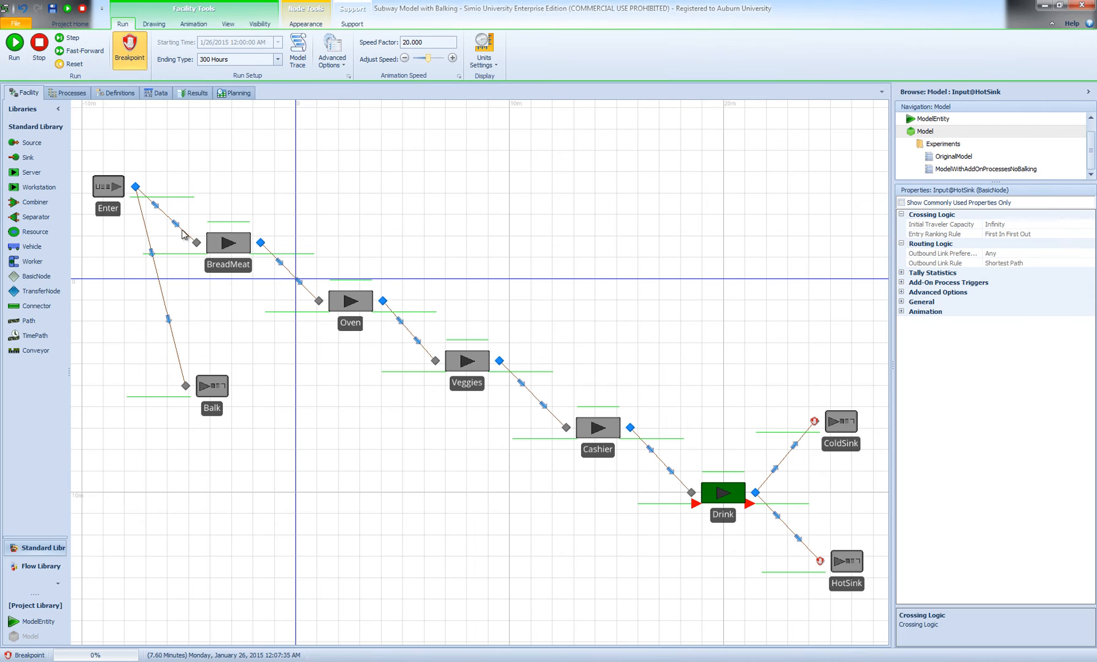
pyautogui.click(69, 38)
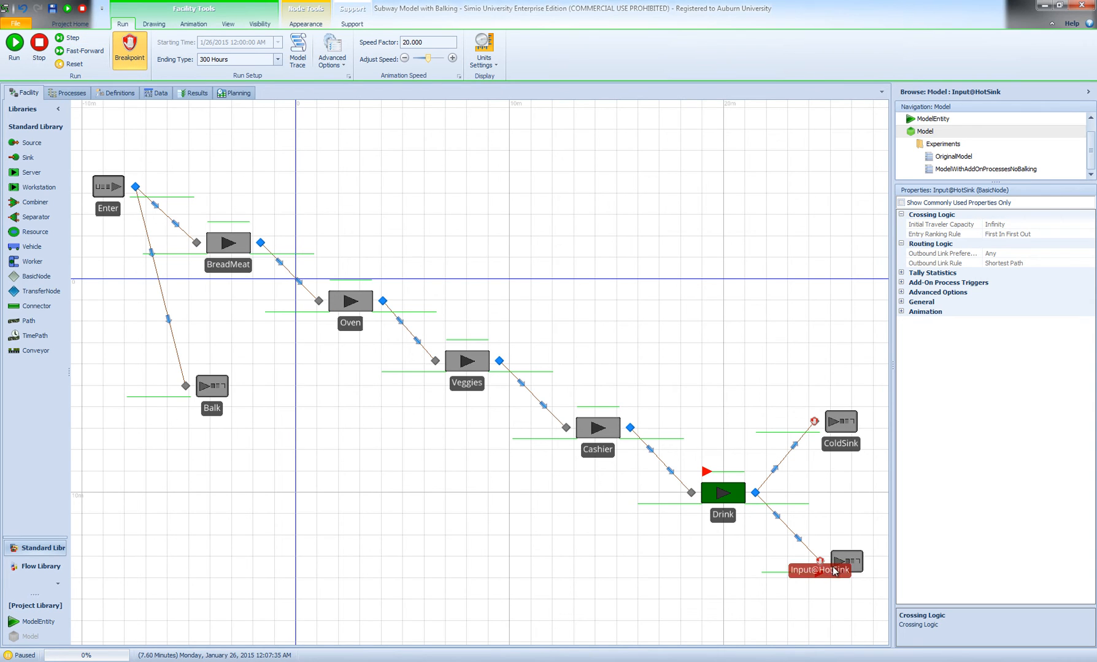
pyautogui.click(16, 44)
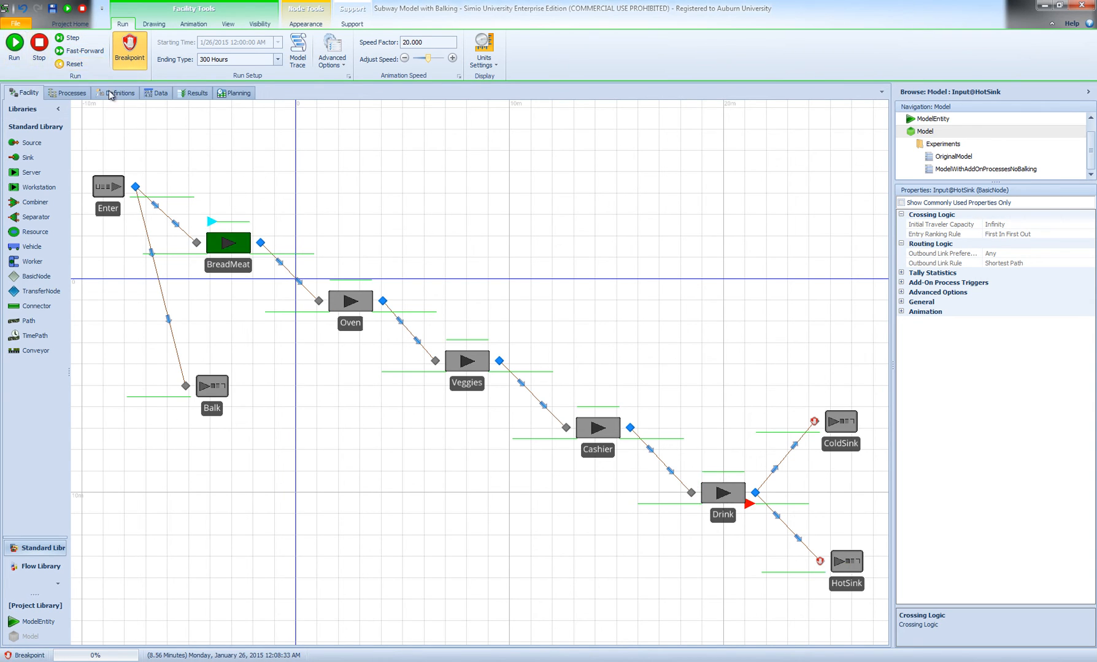
pyautogui.click(69, 38)
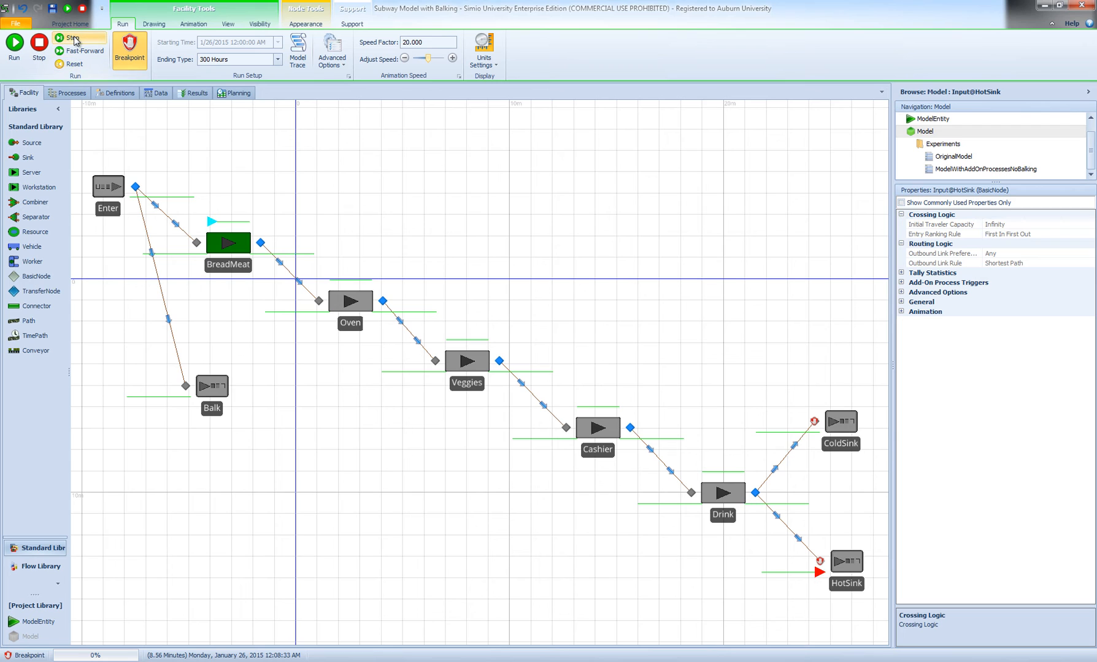
pyautogui.click(16, 49)
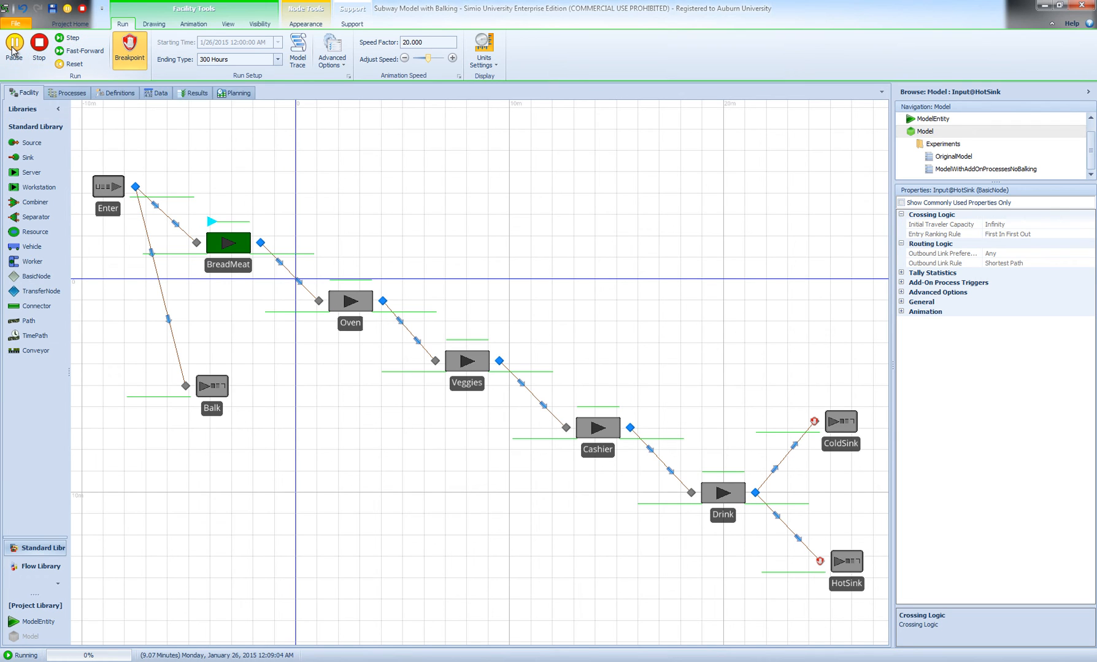
pyautogui.click(80, 38)
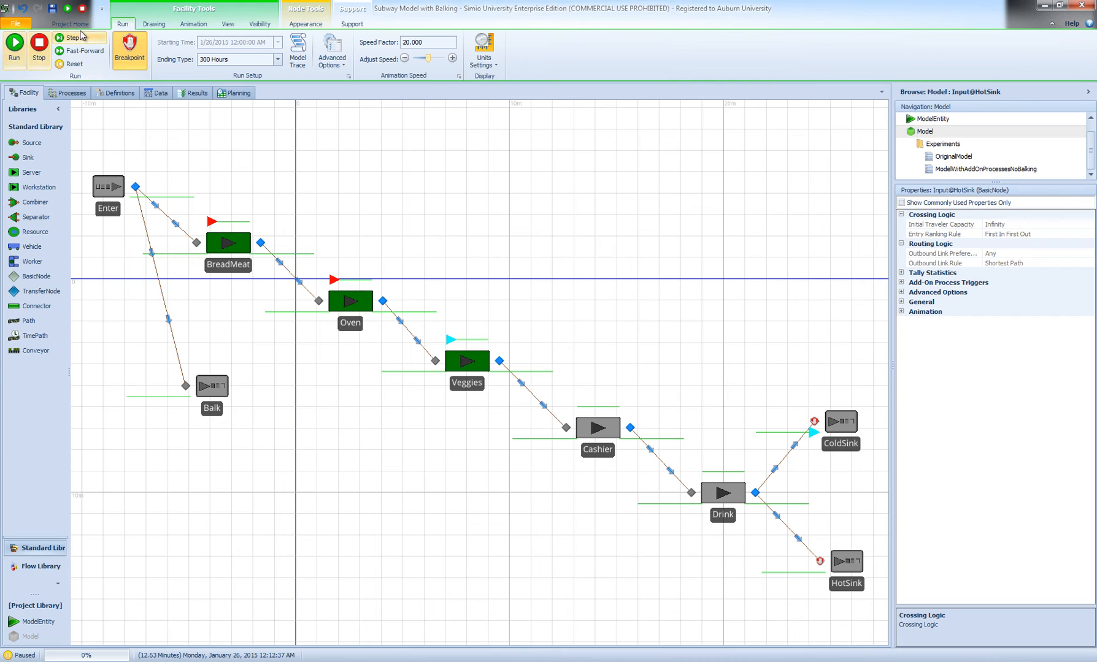
pyautogui.click(15, 46)
pyautogui.click(83, 41)
pyautogui.click(83, 42)
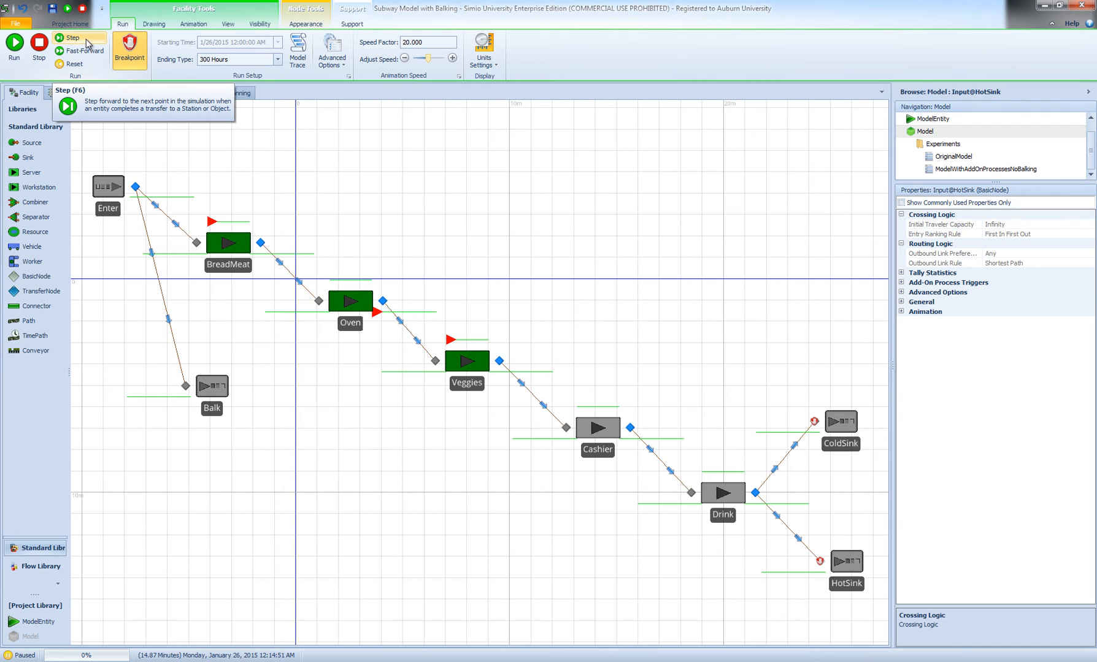
pyautogui.click(39, 45)
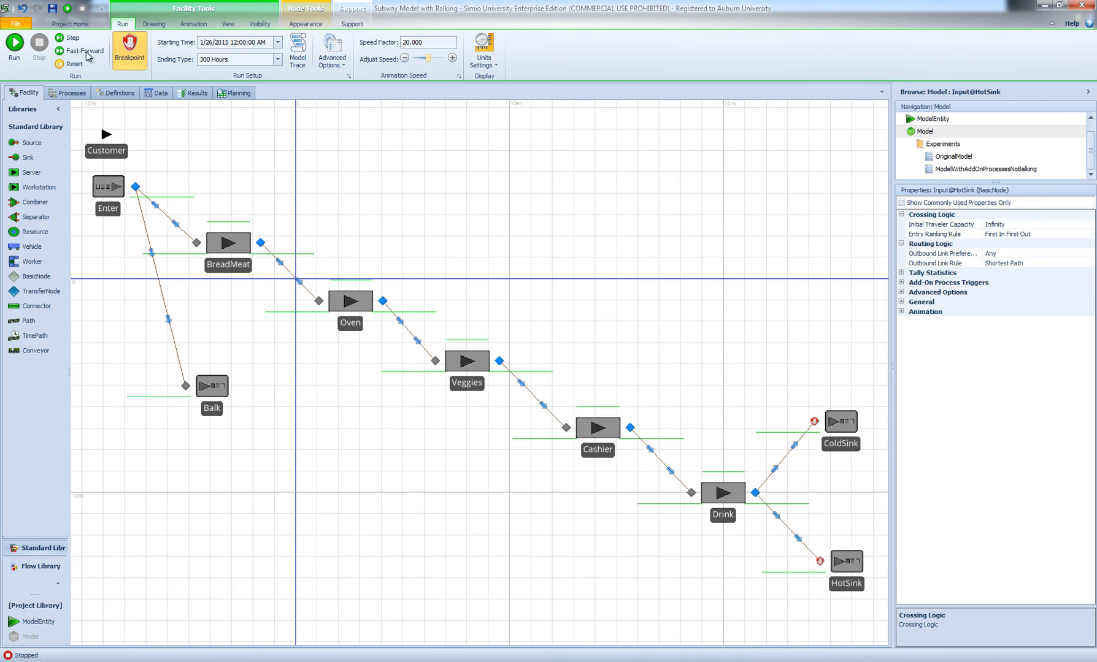
# - Duplicate the ModelWithAddOnProcessesNoBalking experiment
pyautogui.click(70, 23)
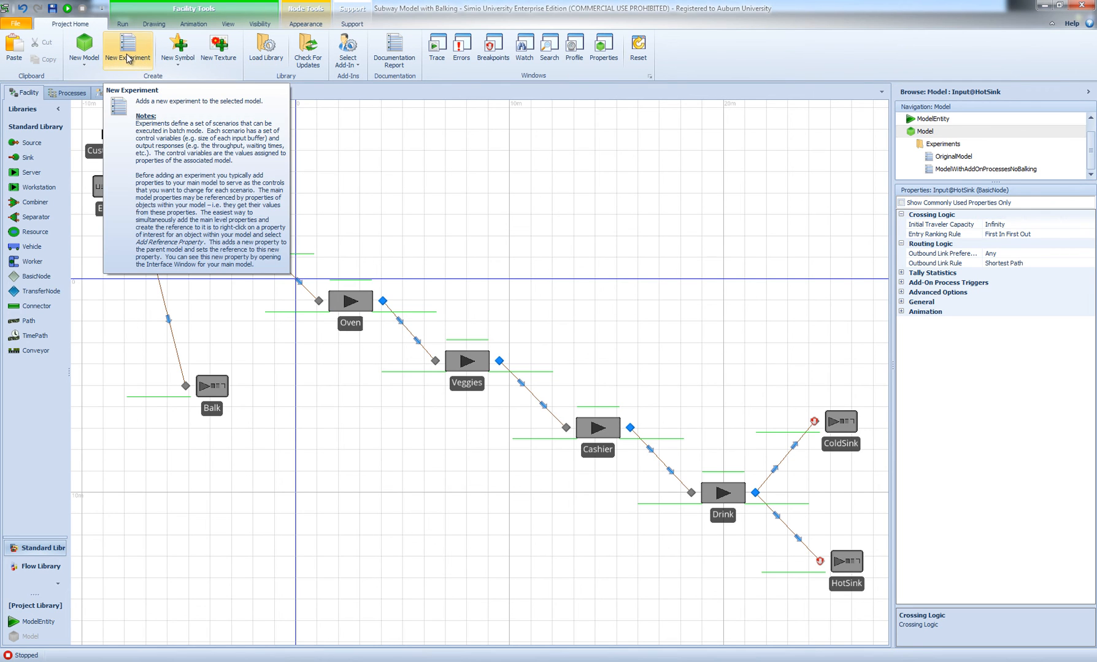
pyautogui.doubleClick(948, 169)
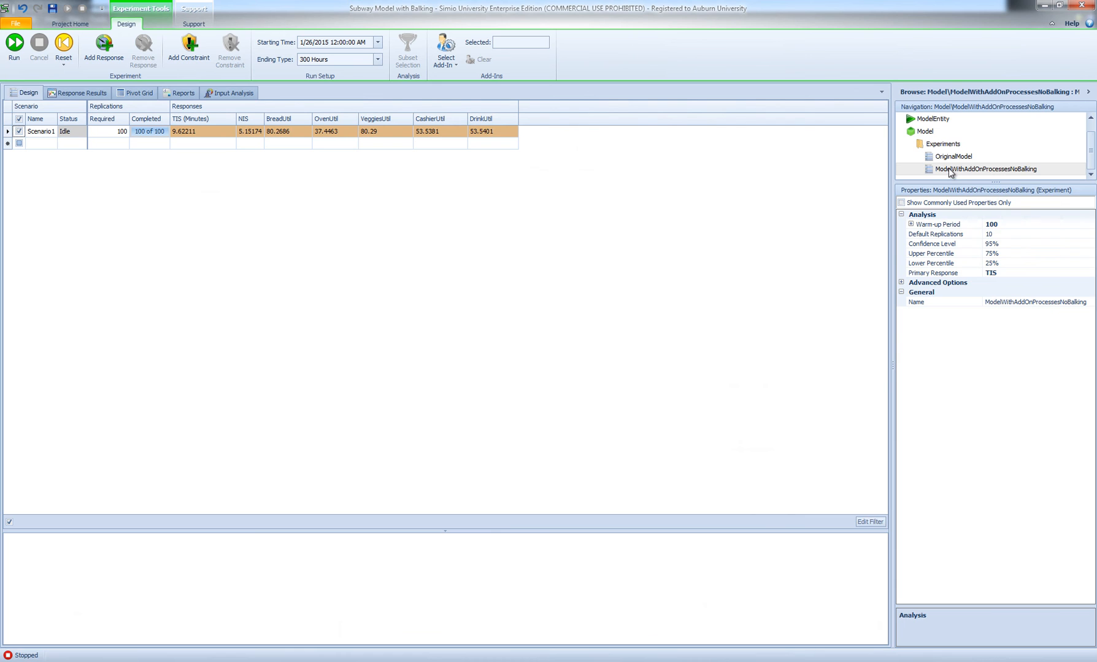
pyautogui.rightClick(948, 168)
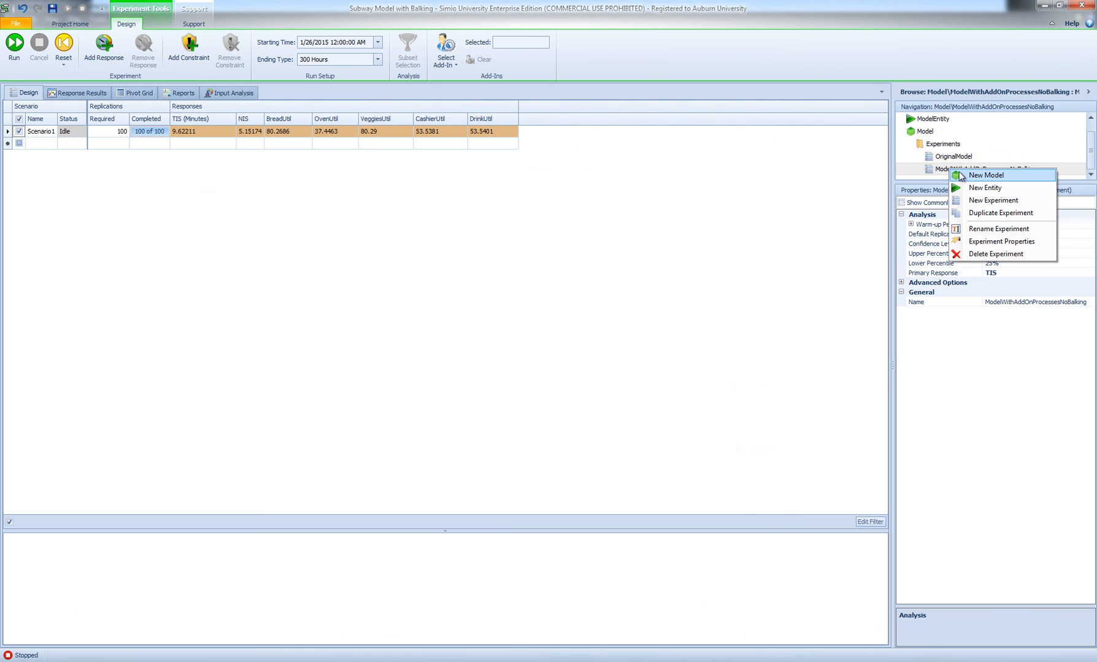
pyautogui.click(985, 213)
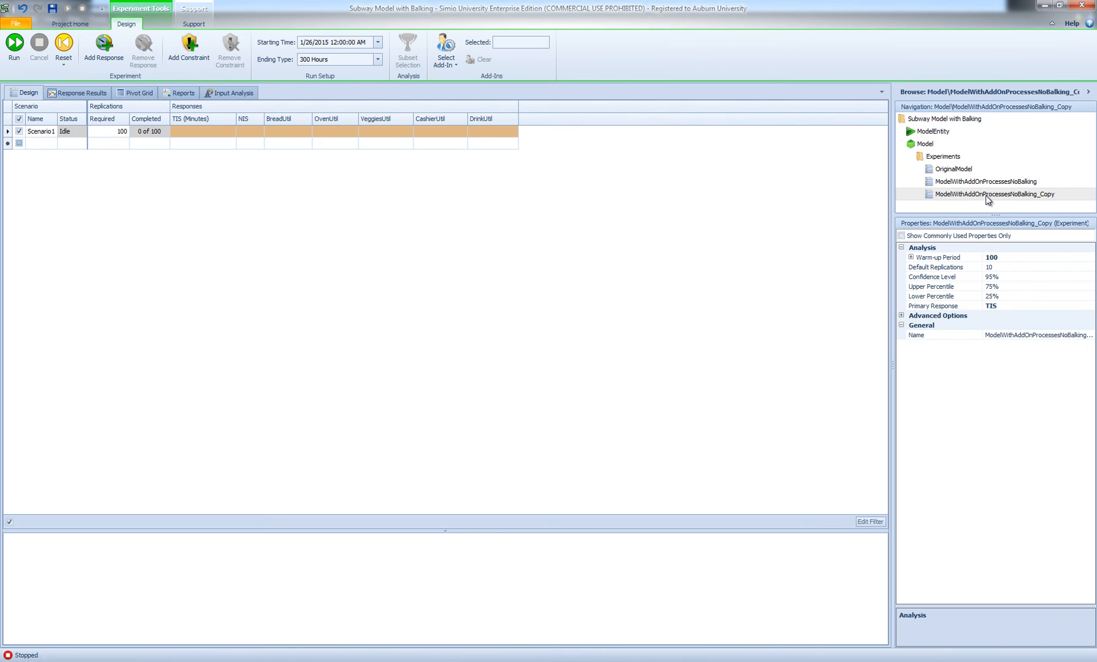
# - Rename the duplicated experiment ModelWithAddOnProcessesWithBalking
pyautogui.rightClick(987, 196)
pyautogui.click(972, 195)
pyautogui.rightClick(1000, 196)
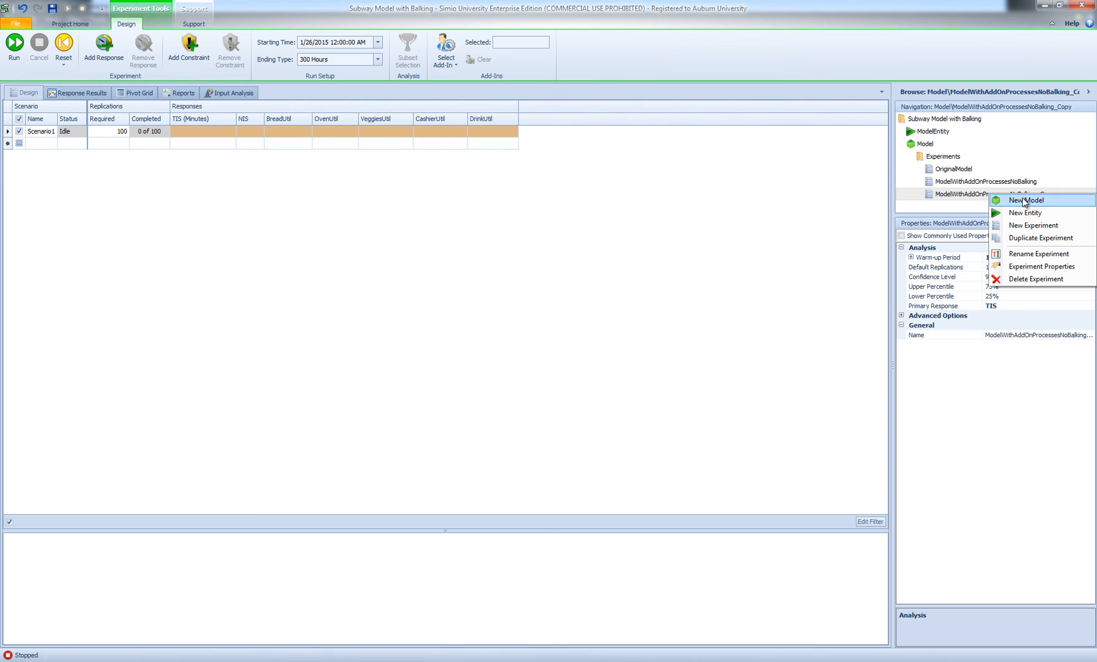
pyautogui.click(1028, 255)
pyautogui.moveTo(1053, 194); pyautogui.dragTo(1009, 194)
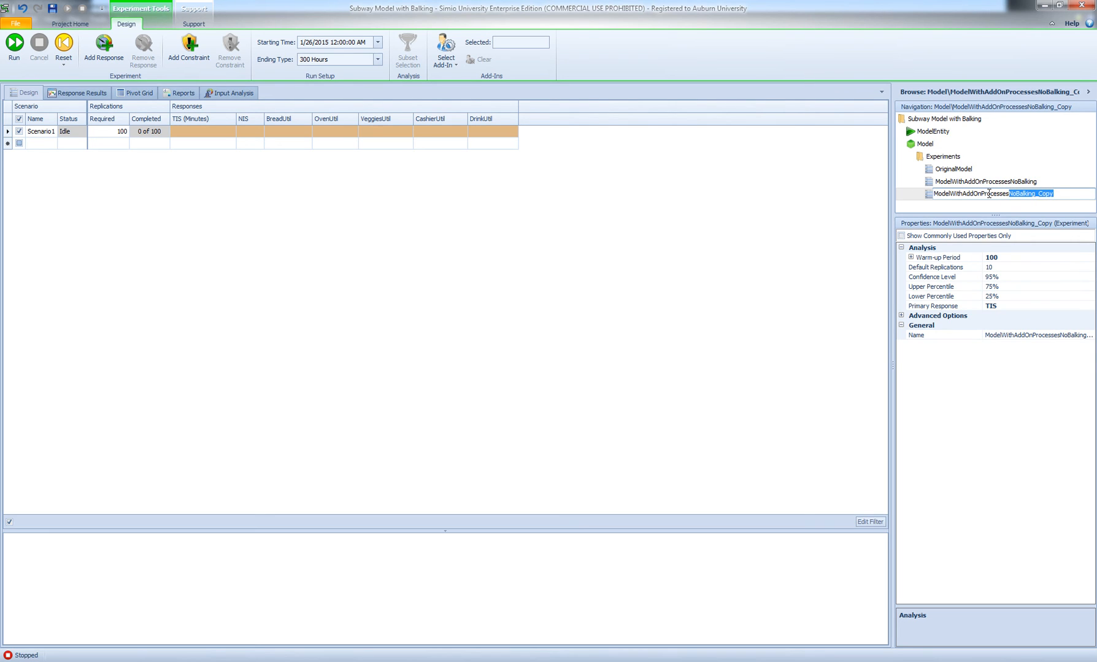
pyautogui.write('W')
pyautogui.write('ithBalking')
pyautogui.press('Return')
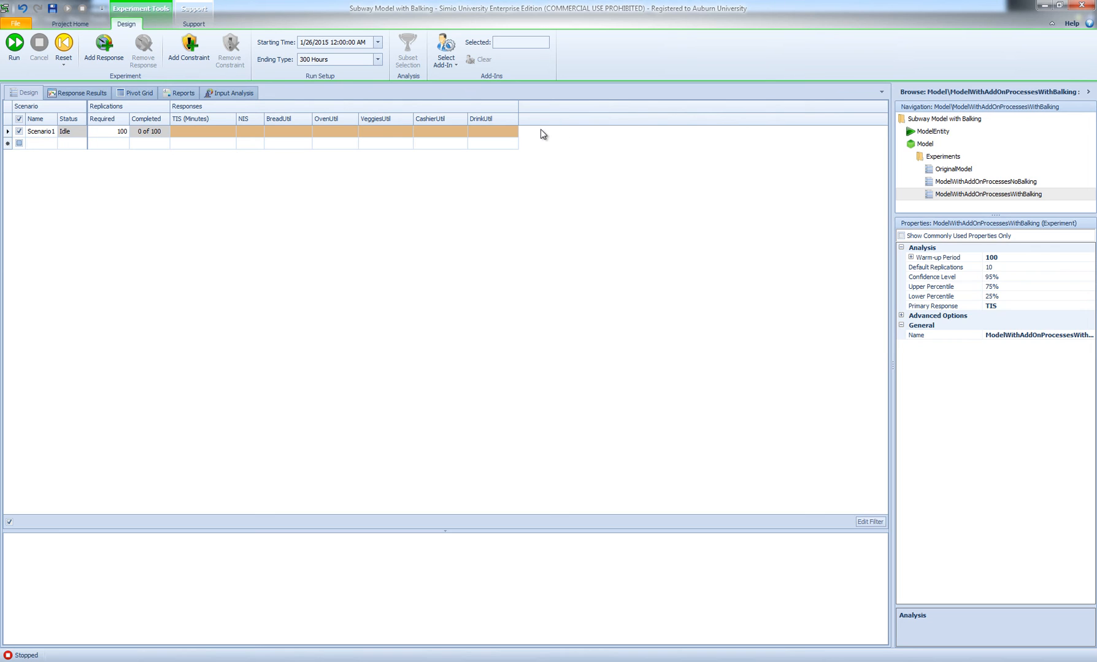
# - Add a response named BalkPercentage to the ModelWithAddOnProcessesWithBalking experiment
pyautogui.click(109, 49)
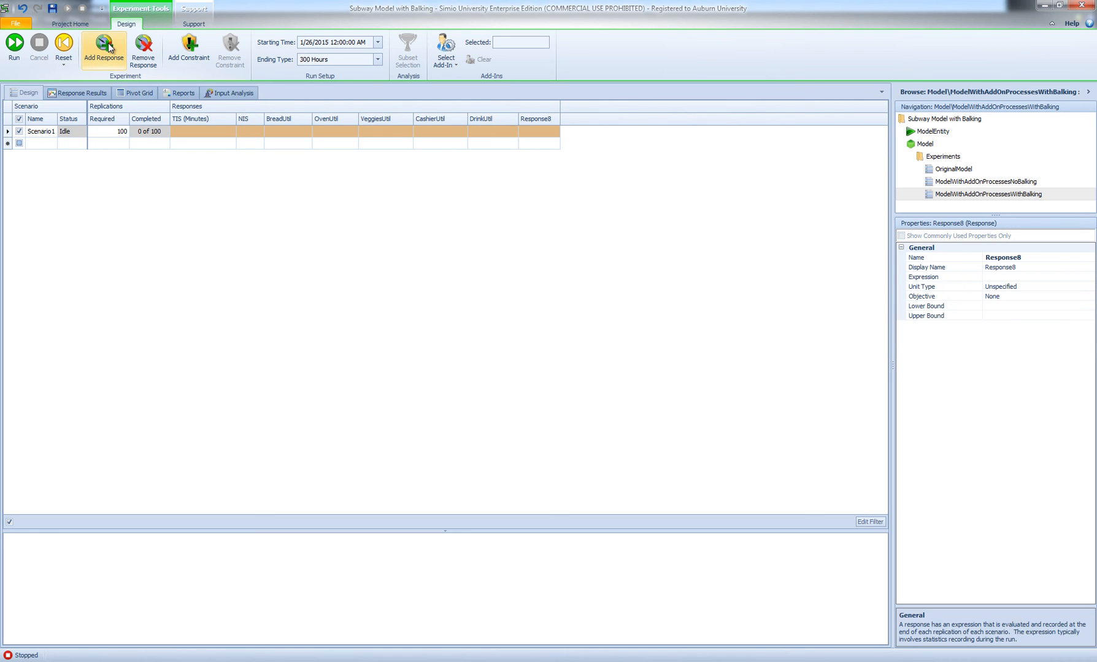
pyautogui.click(1015, 258)
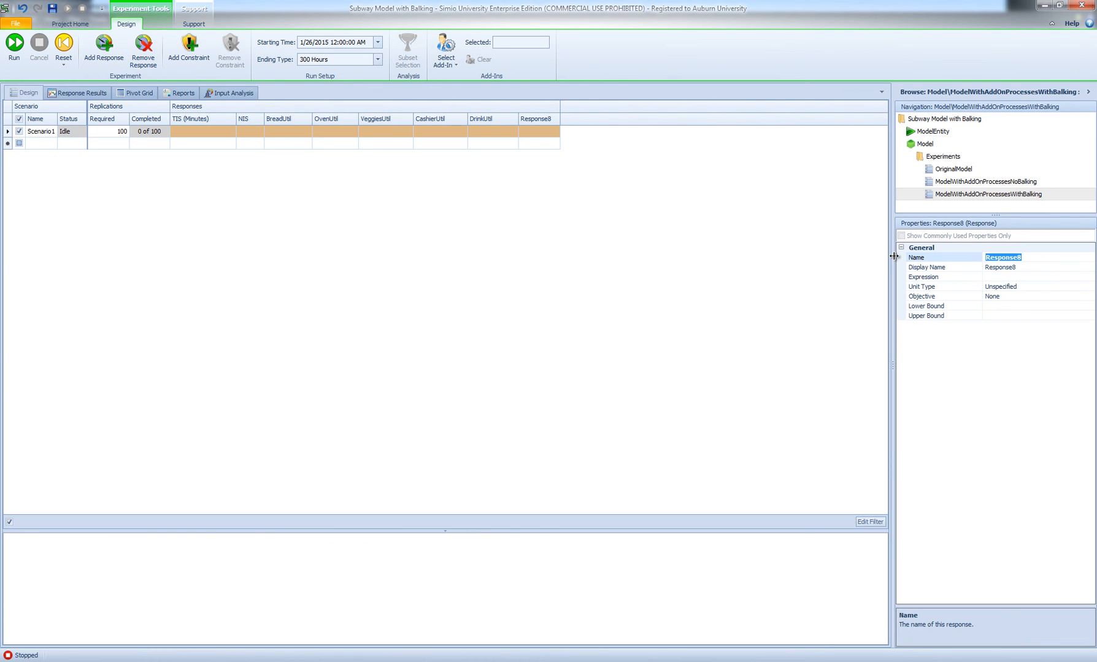
pyautogui.write('P')
pyautogui.press('BackSpace')
pyautogui.write('BalkPercentage')
pyautogui.press('Return')
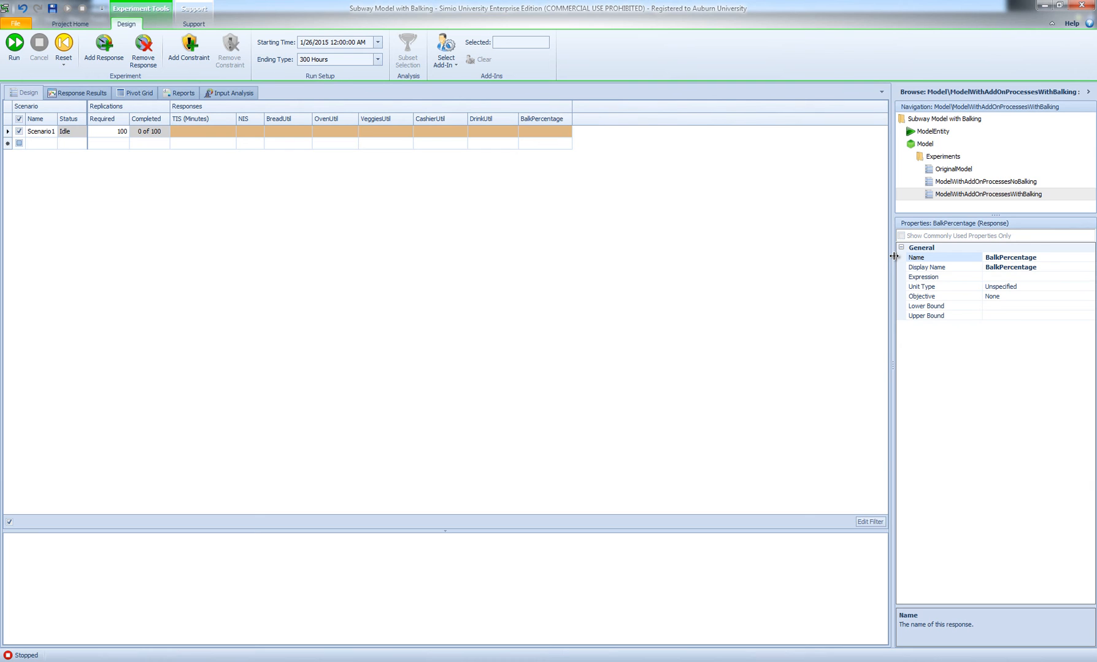
# - Set the BalkPercentage response's expression to 100*(Balk.InputBuffer.NumberEntered/Enter.OutputBuffer.NumberEntered)
pyautogui.click(1004, 277)
pyautogui.click(1089, 276)
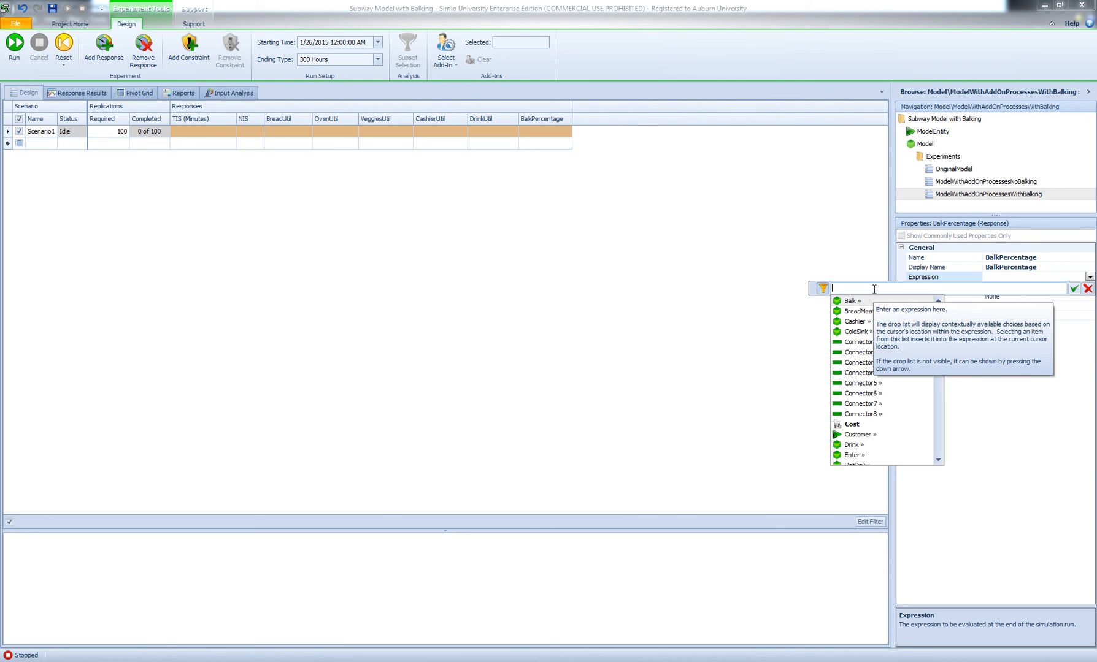
pyautogui.write('alk.')
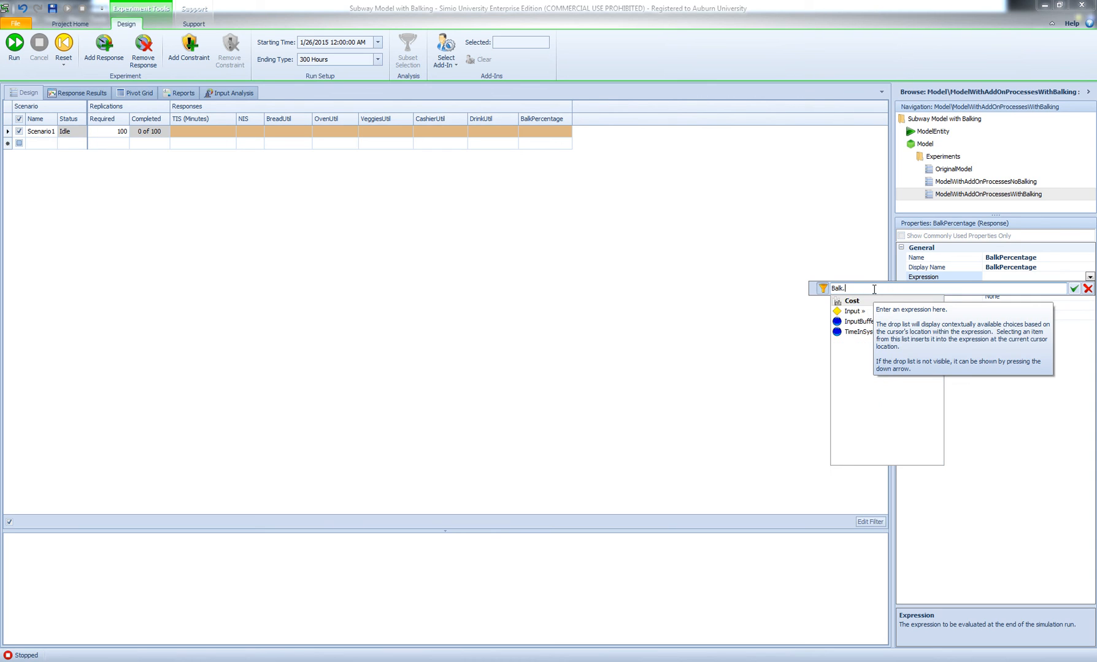
pyautogui.click(858, 322)
pyautogui.write('.')
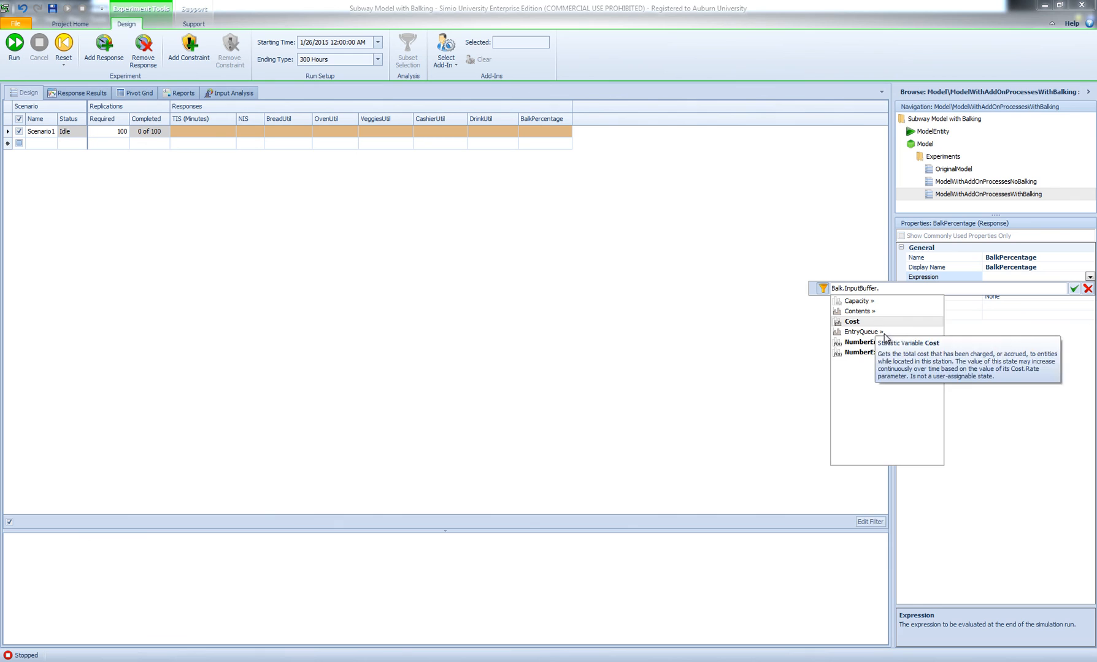
pyautogui.click(866, 342)
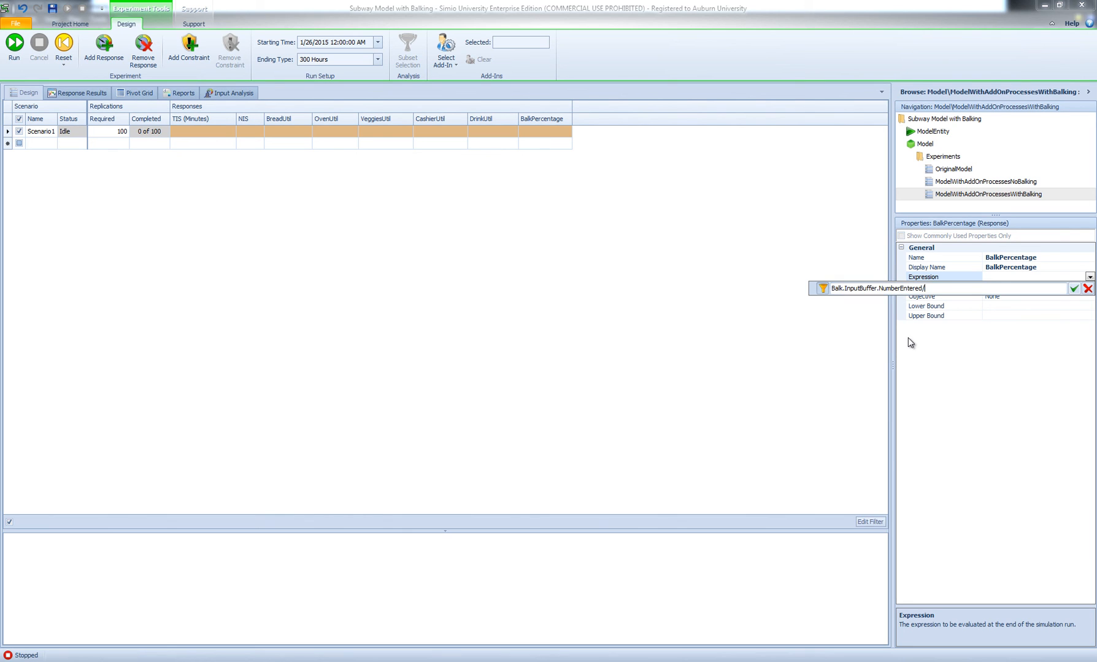
pyautogui.write('Enter.')
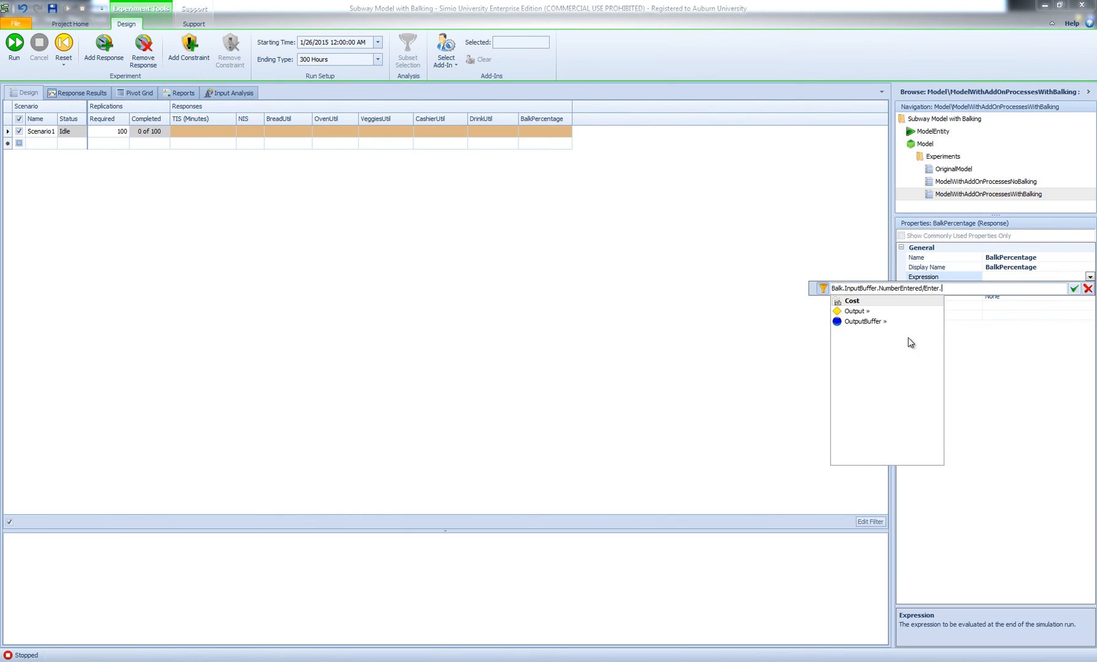
pyautogui.doubleClick(871, 322)
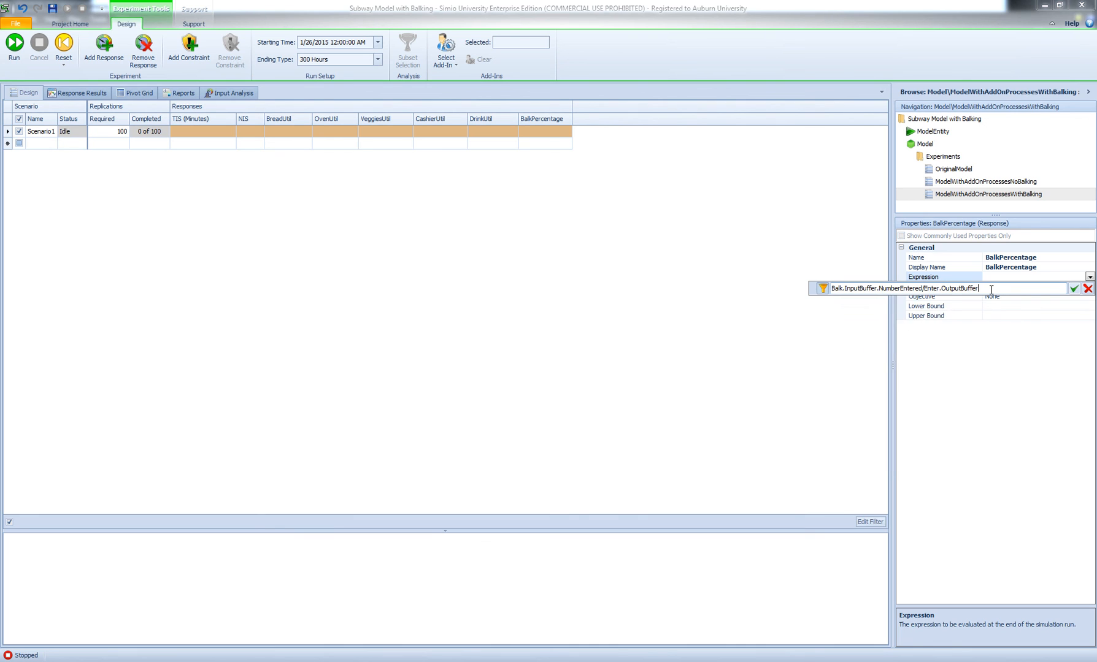
pyautogui.write('.')
pyautogui.doubleClick(875, 342)
pyautogui.write('(100*')
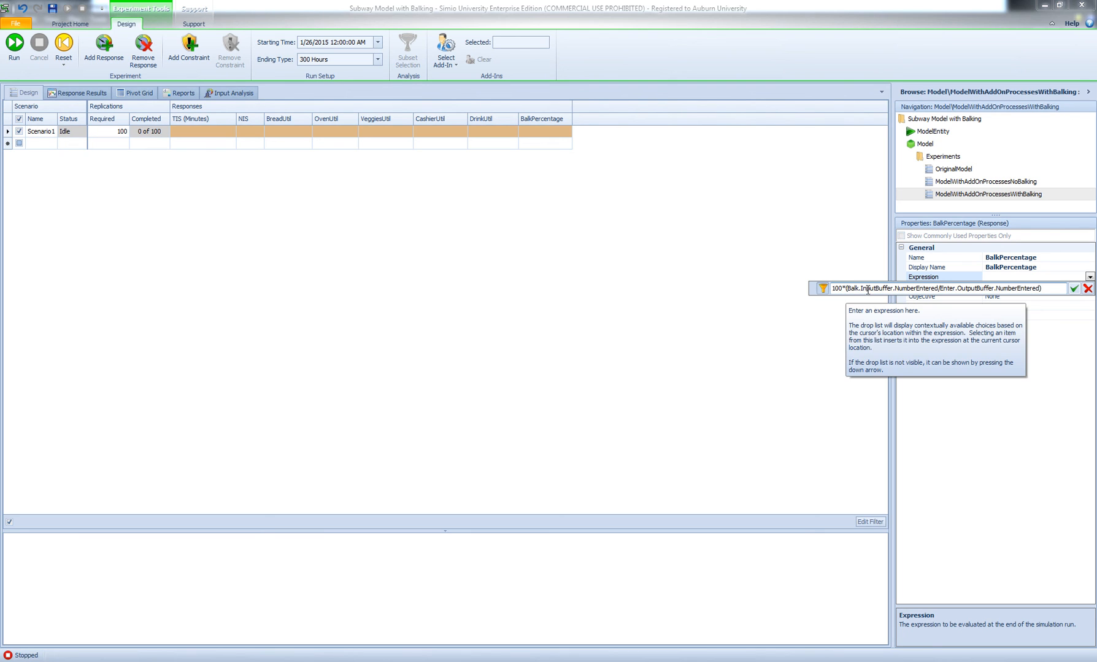
pyautogui.click(1073, 289)
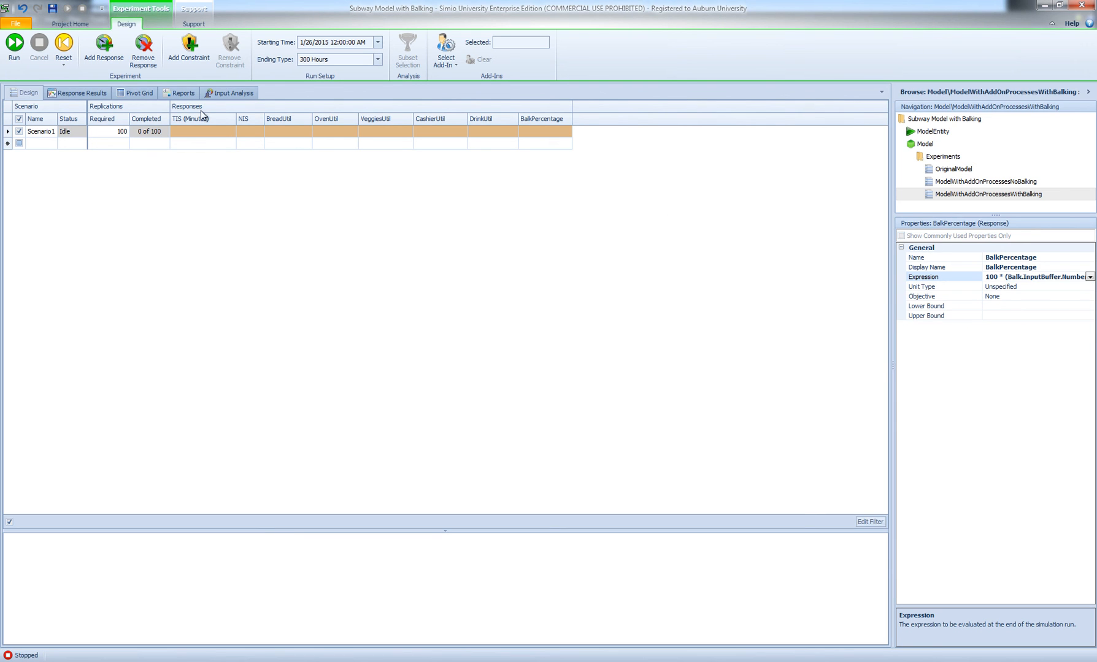
# - Add another response to the ModelWithAddOnProcessesWithBalking experiment and name it ColdTIS
pyautogui.click(106, 48)
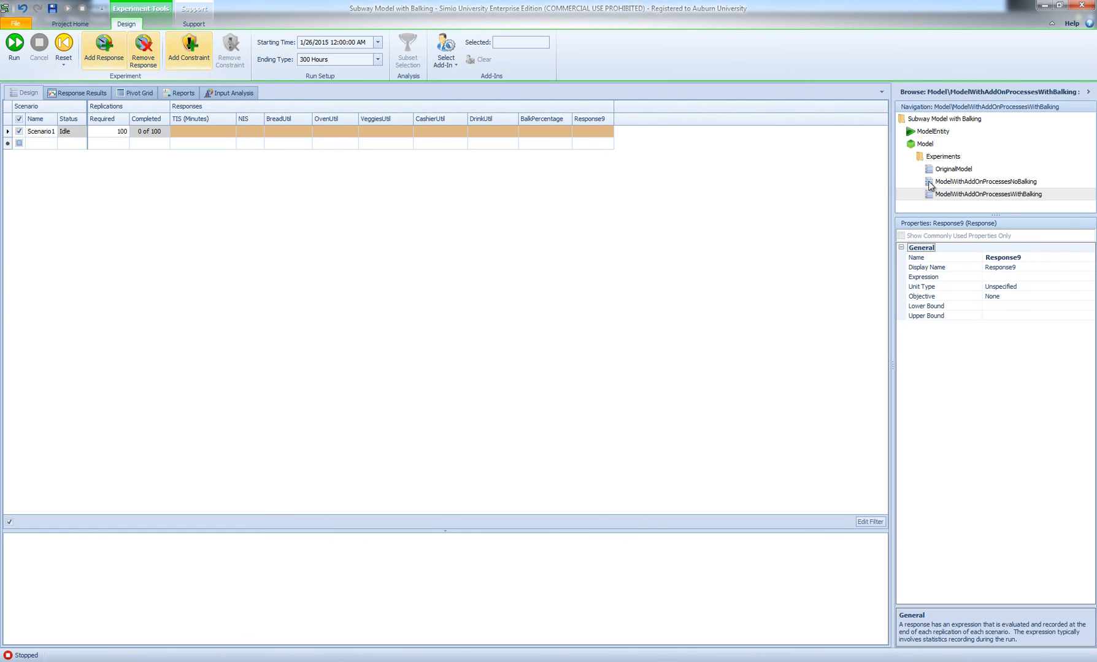
pyautogui.click(1027, 260)
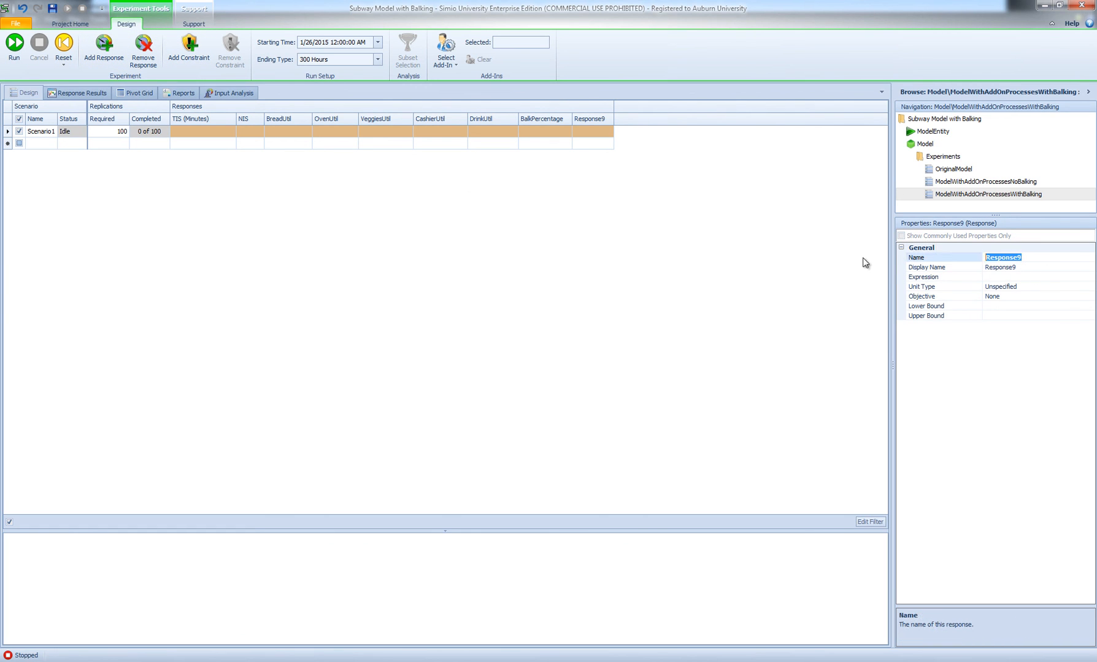
pyautogui.write('ColTY')
pyautogui.press('BackSpace')
pyautogui.write('IS')
pyautogui.press('BackSpace')
pyautogui.press('BackSpace')
pyautogui.press('BackSpace')
pyautogui.write('dTIS')
pyautogui.press('Return')
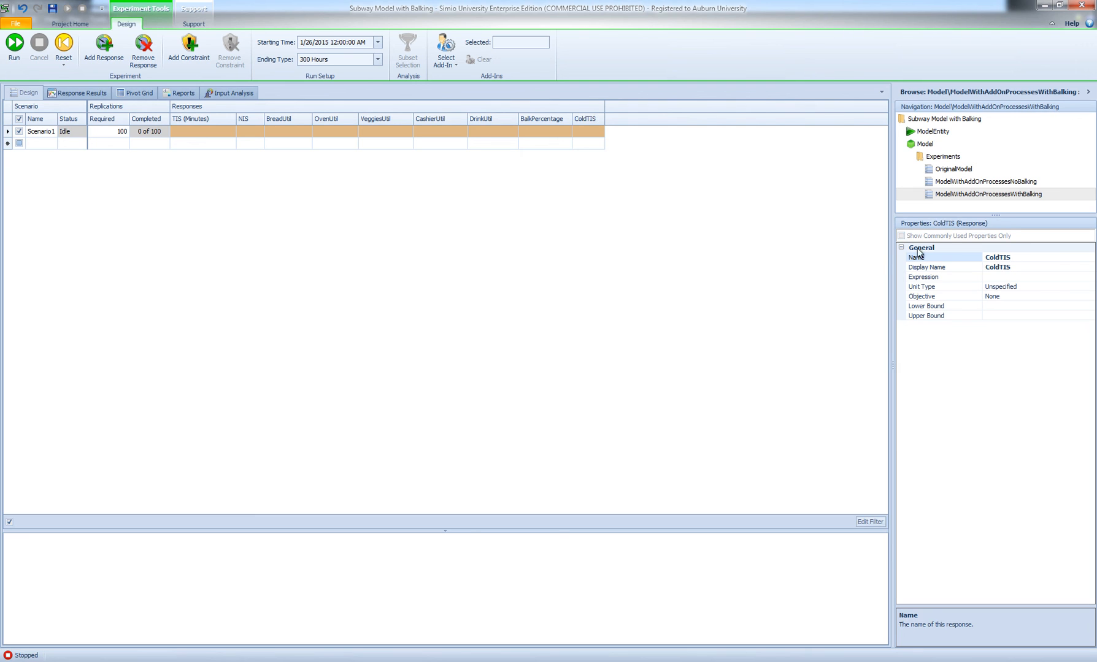
# - Set the ColdTIS response's expression to ColdSink.TimeInSystem.Average
pyautogui.click(1030, 277)
pyautogui.click(1089, 277)
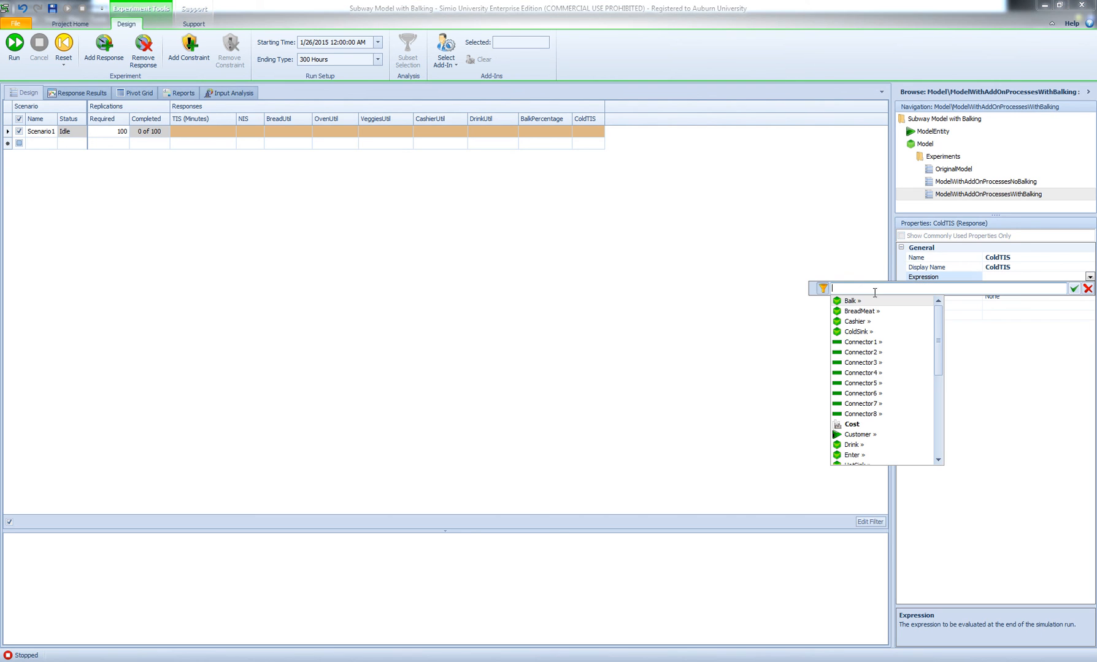
pyautogui.write('Cold')
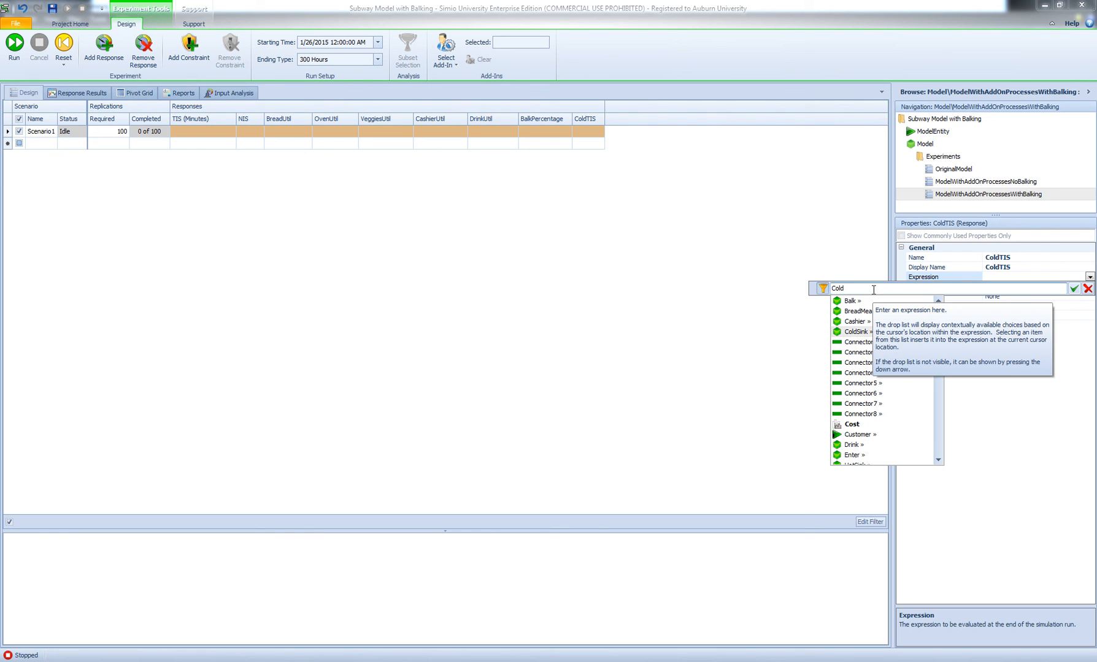
pyautogui.write('Sink.')
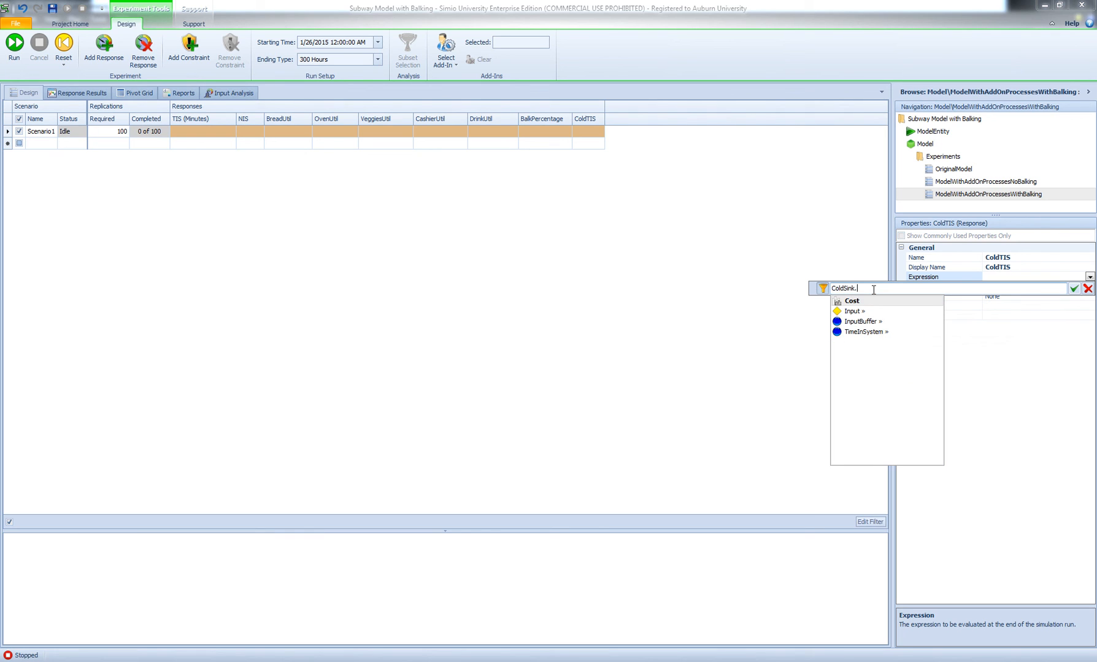
pyautogui.doubleClick(865, 332)
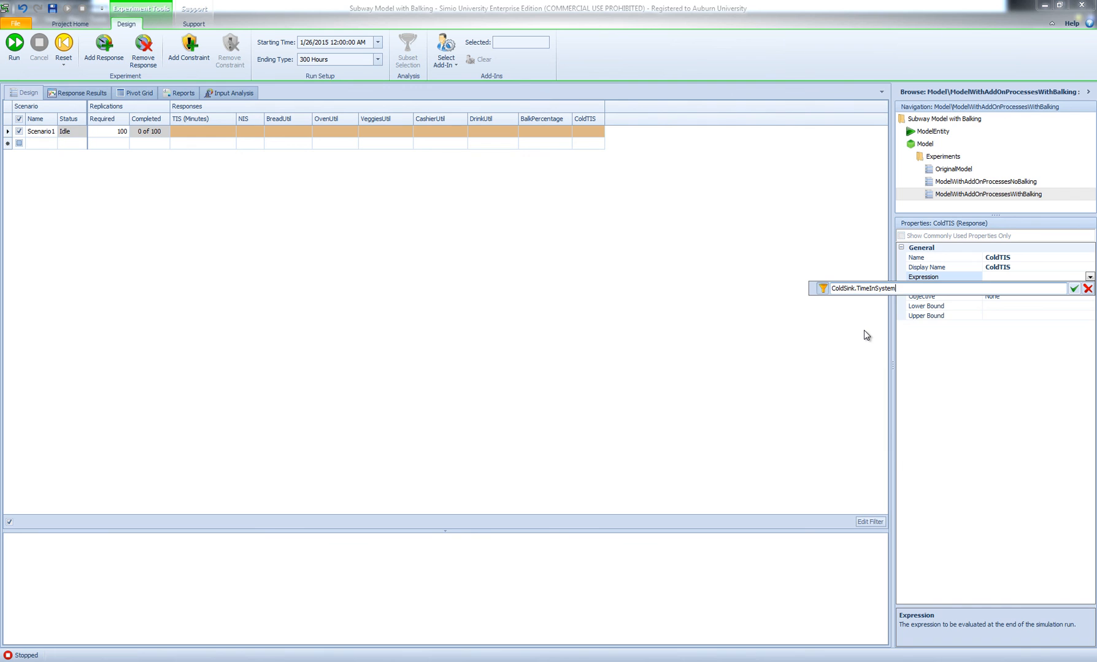
pyautogui.write('.')
pyautogui.doubleClick(860, 303)
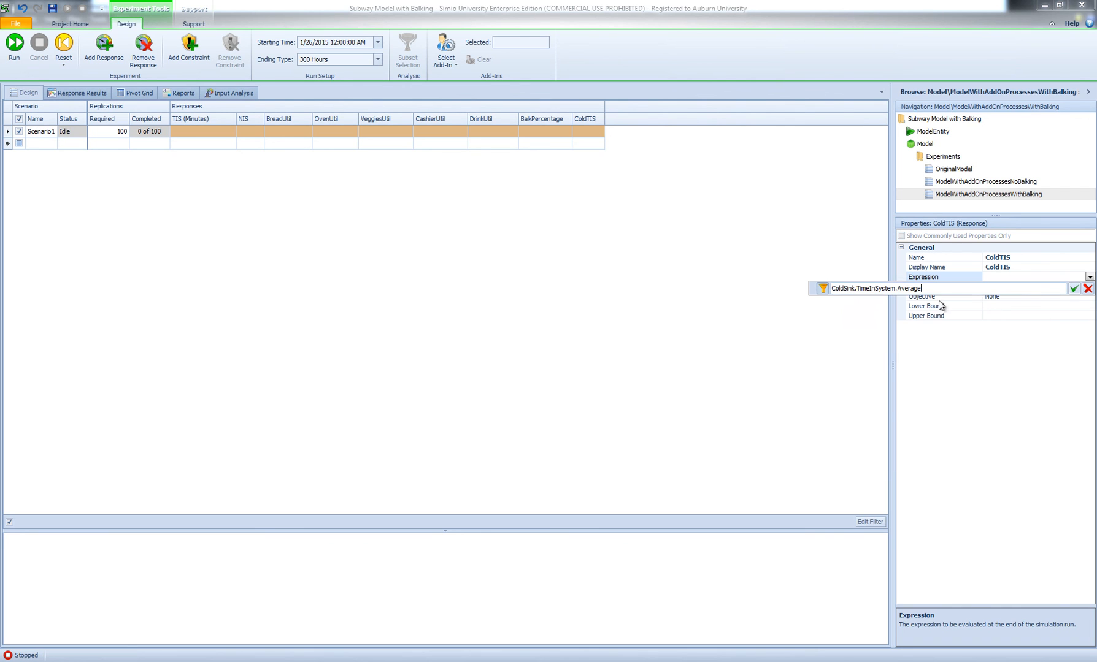
pyautogui.click(1073, 289)
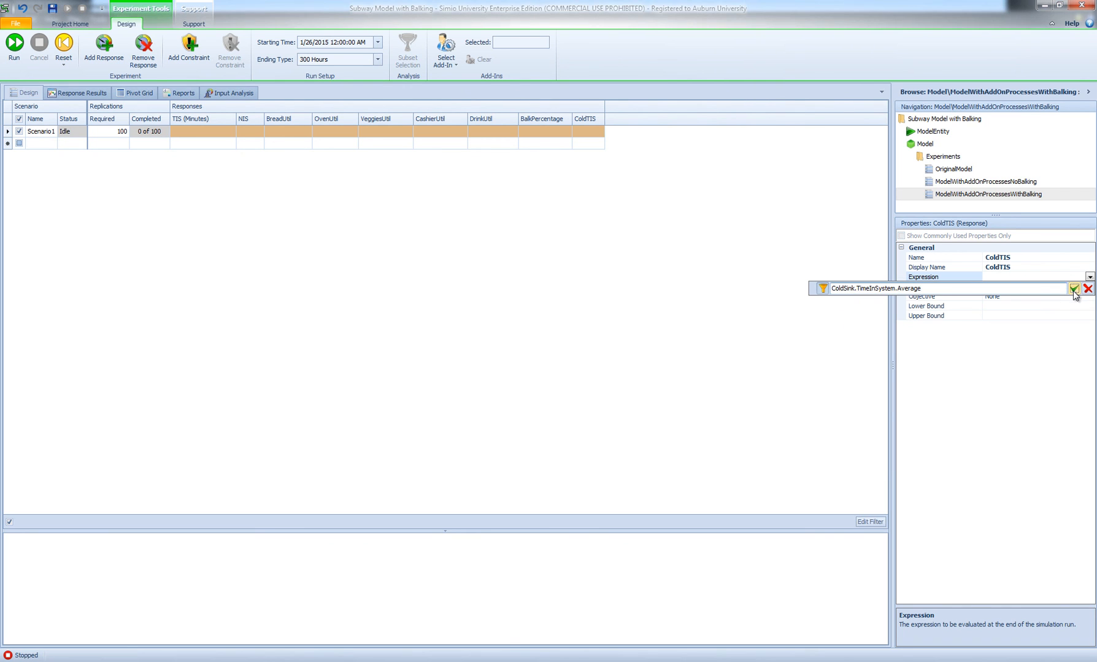
# - Add a response named HotTIS to the ModelWithAddOnProcessesWithBalking experiment
pyautogui.click(103, 46)
pyautogui.click(1058, 257)
pyautogui.write('HotTIS')
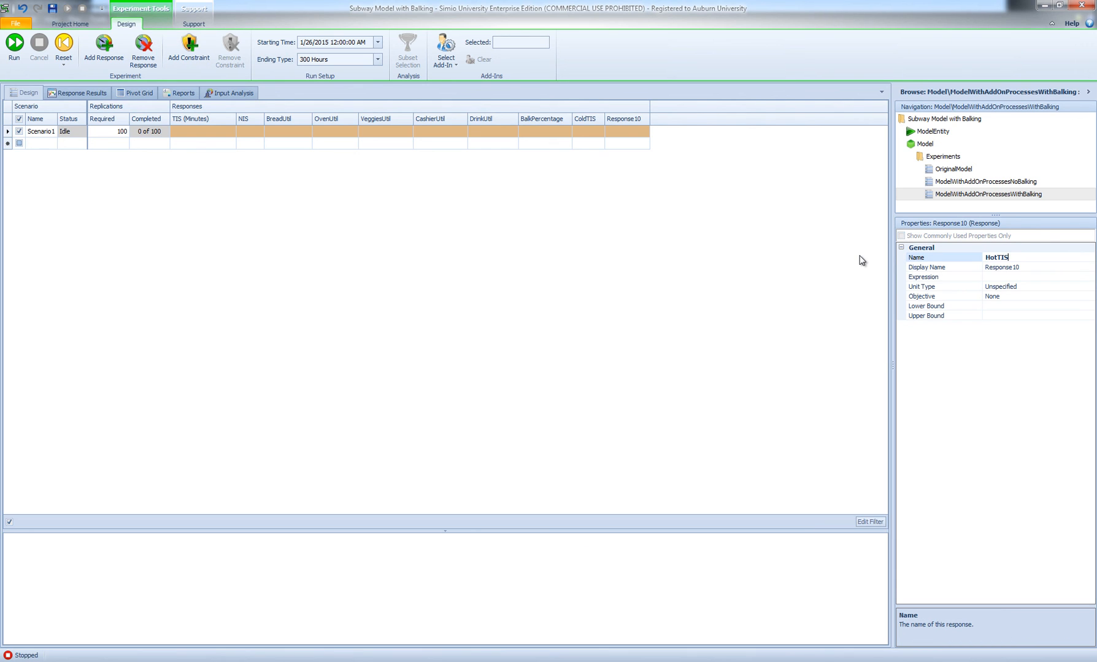
pyautogui.press('Return')
# - Set the HotTIS response's expression to HotSink.TimeInSystem.Average
pyautogui.click(1006, 277)
pyautogui.click(1089, 277)
pyautogui.write('Ho')
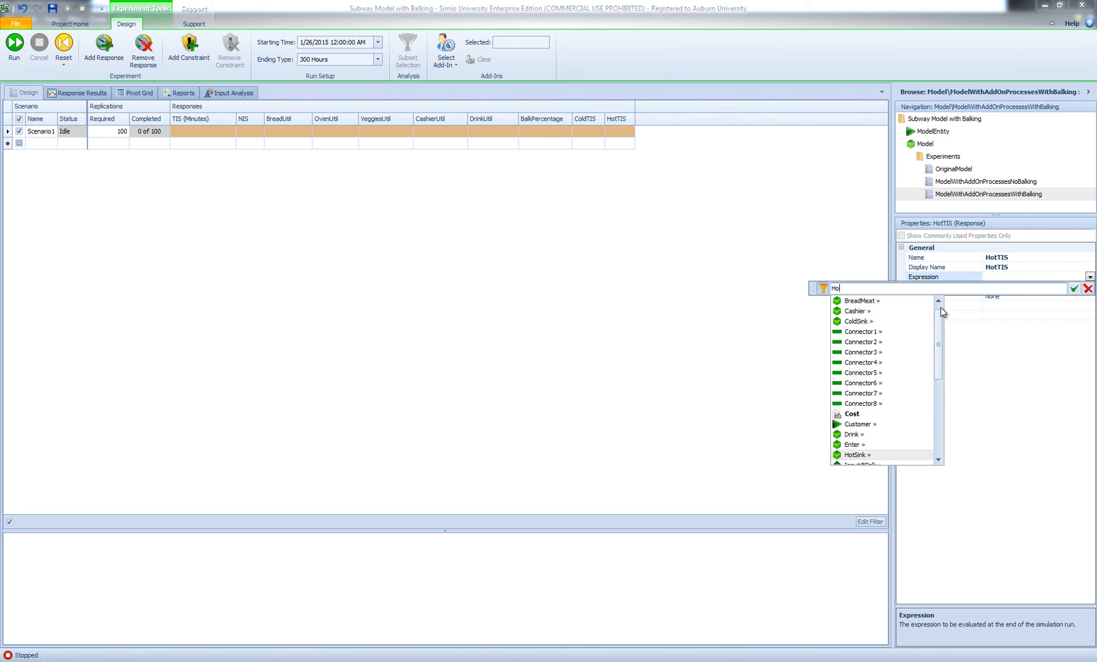
pyautogui.write('tSink.')
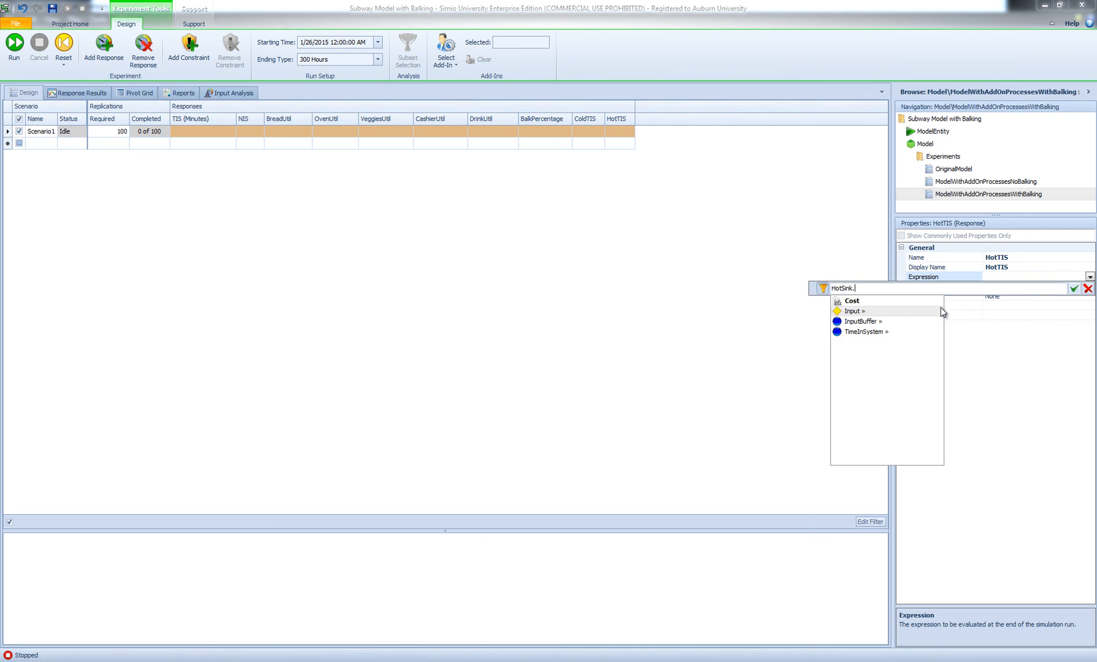
pyautogui.write('Time')
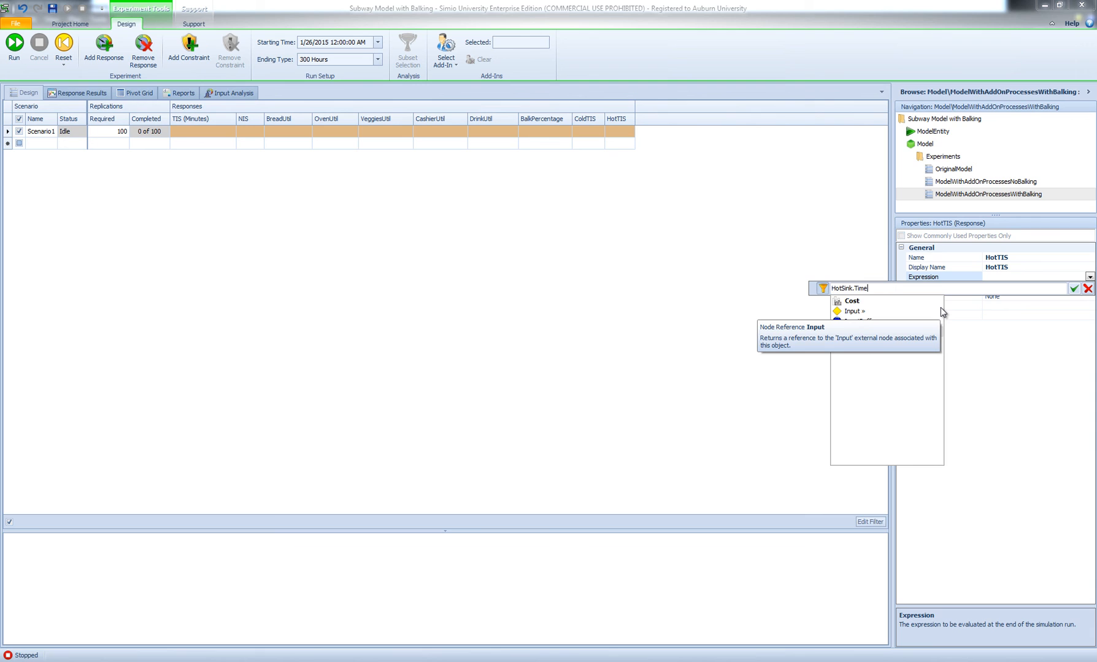
pyautogui.write('InSystem.A')
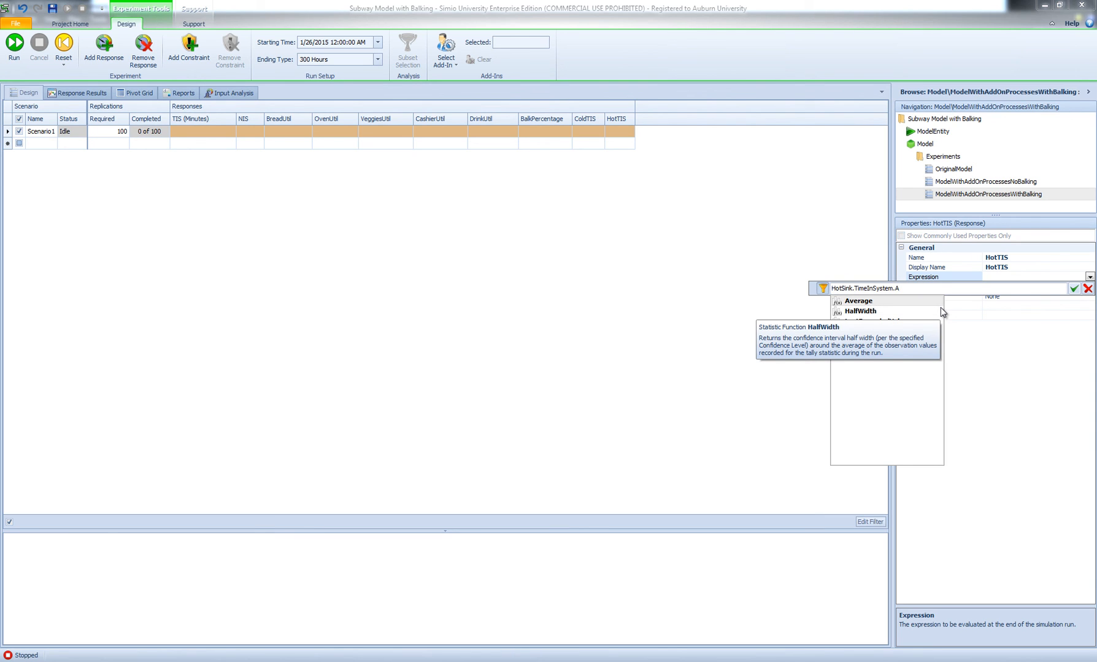
pyautogui.press('Return')
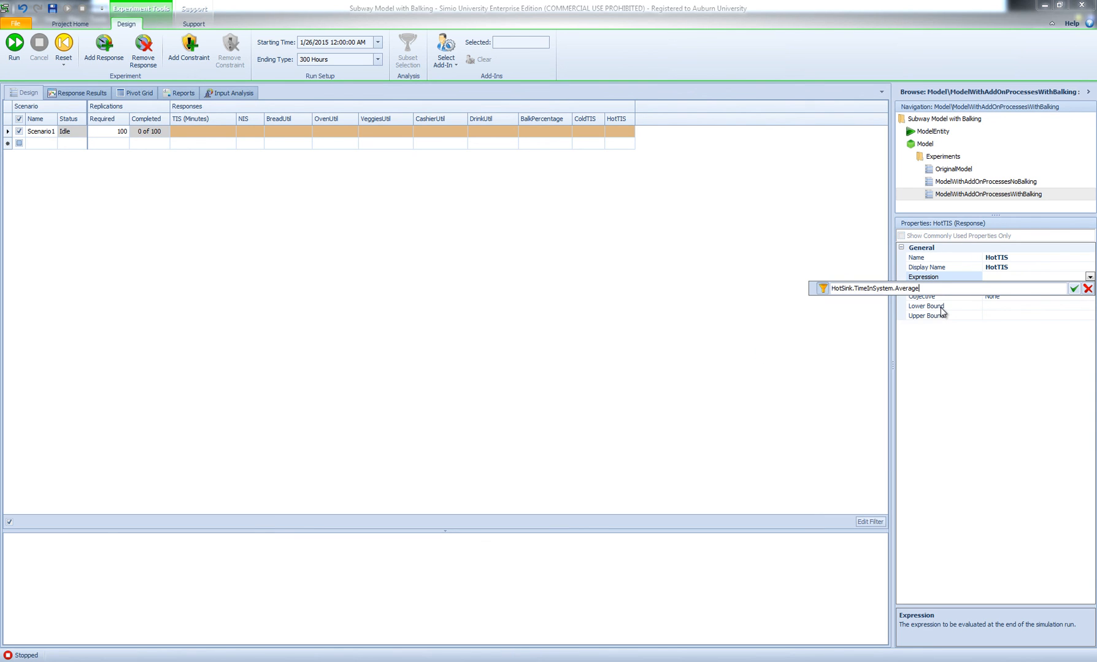
pyautogui.press('Return')
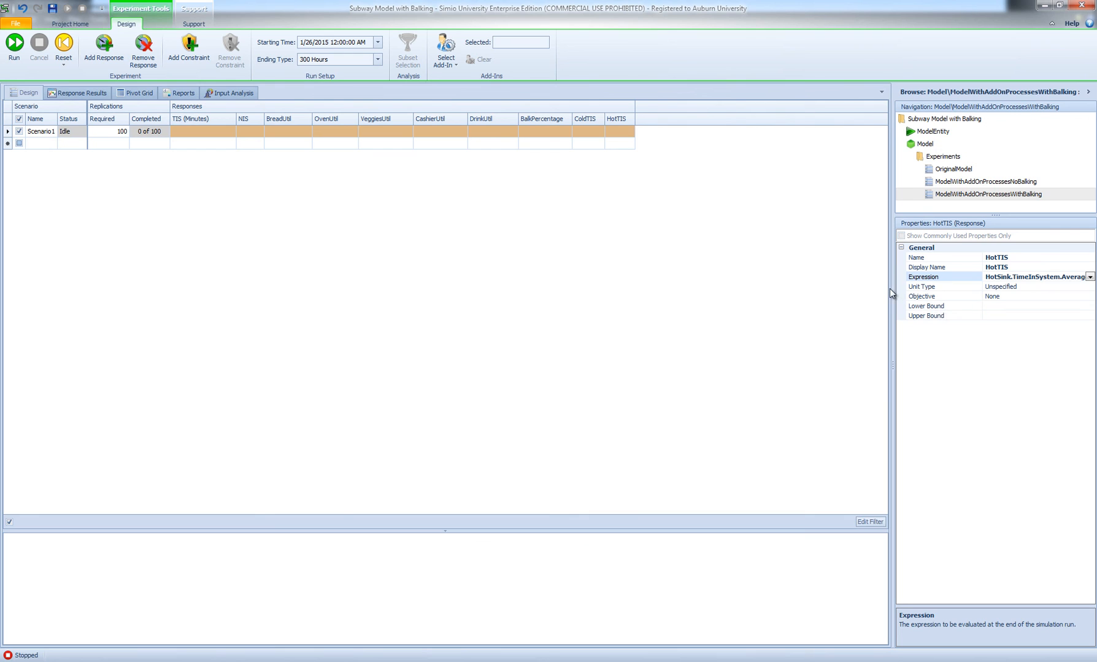
# - Run all 100 replications of the ModelWithAddOnProcessesWithBalking experiment
pyautogui.click(408, 189)
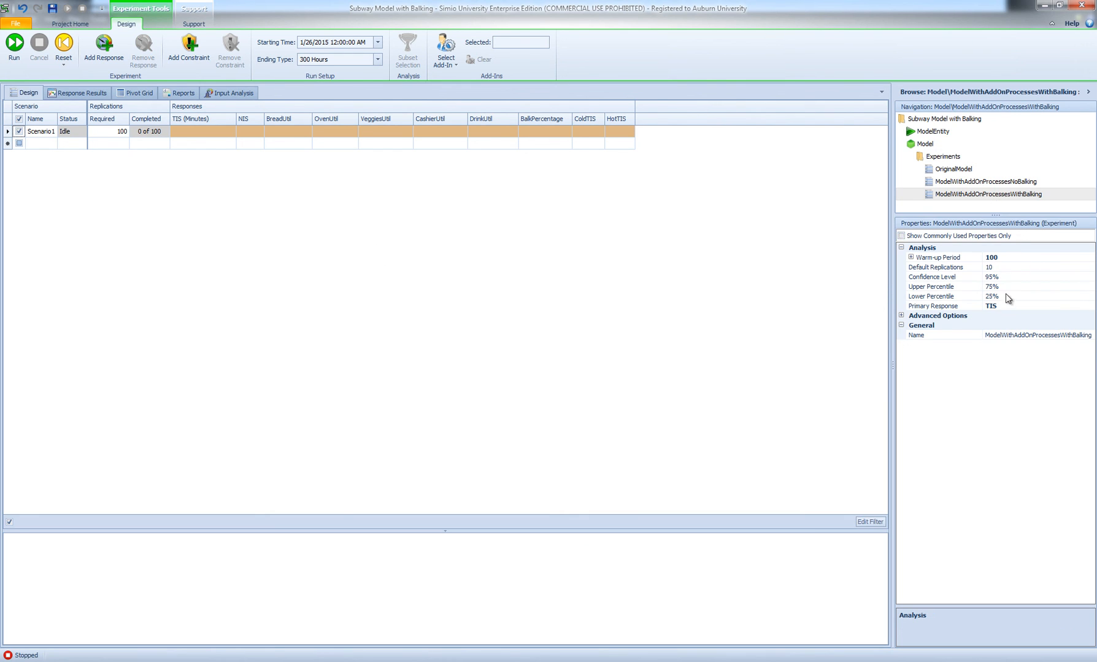
pyautogui.click(15, 46)
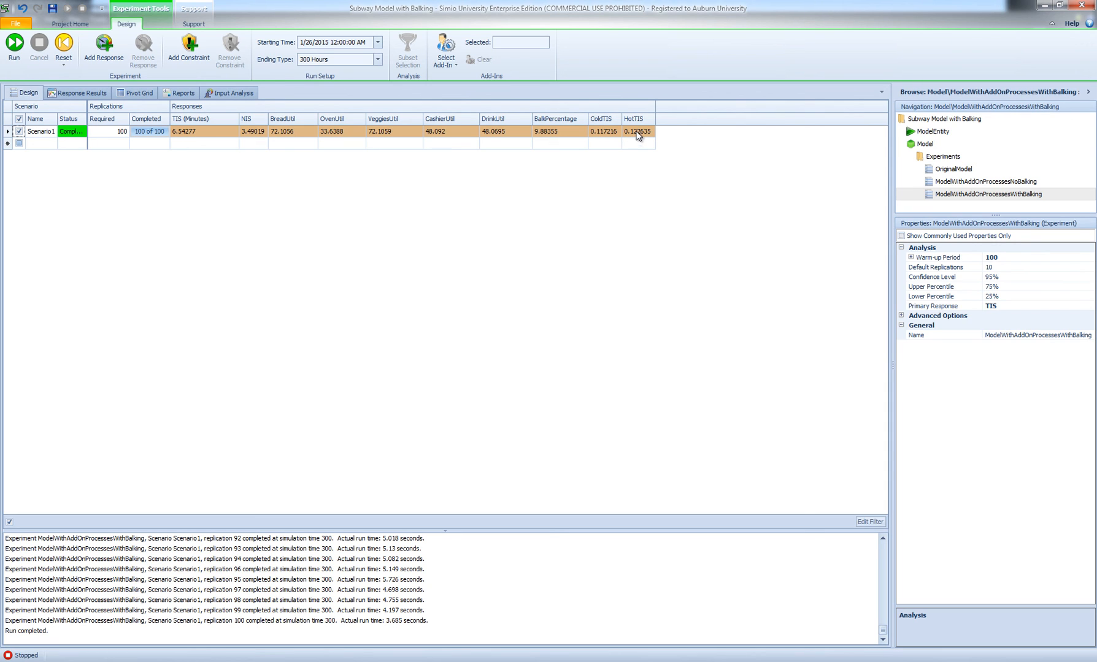
# - Check the ColdTIS response's expression and unit type, and open the ModelWithAddOnProcessesNoBalking experiment to compare its results
pyautogui.click(607, 119)
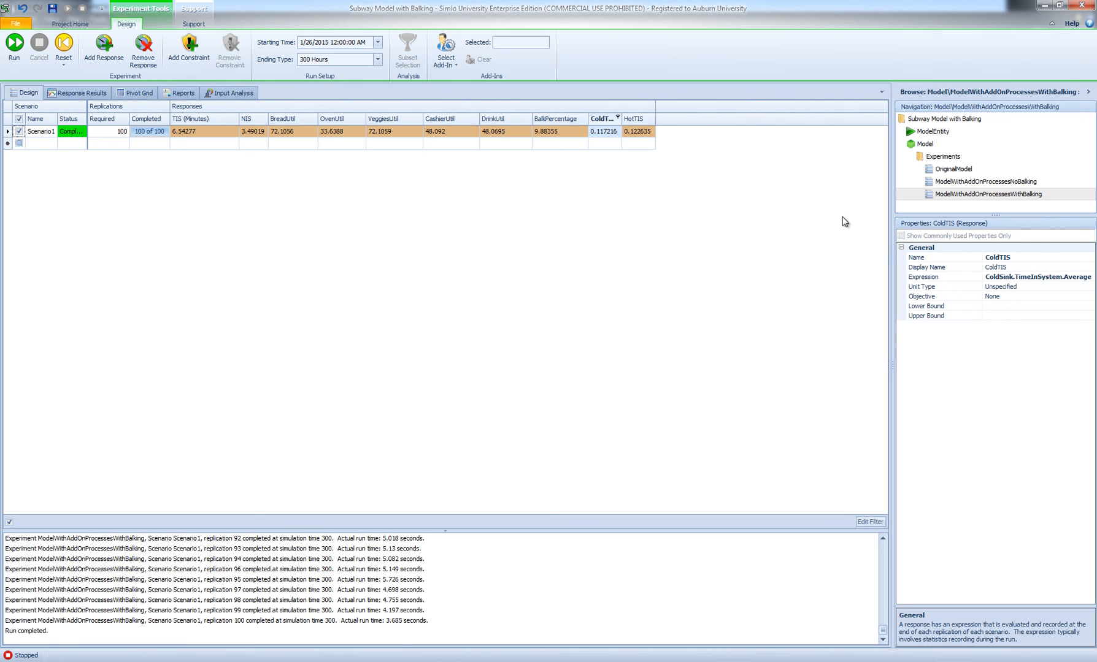
pyautogui.moveTo(893, 247); pyautogui.dragTo(790, 246)
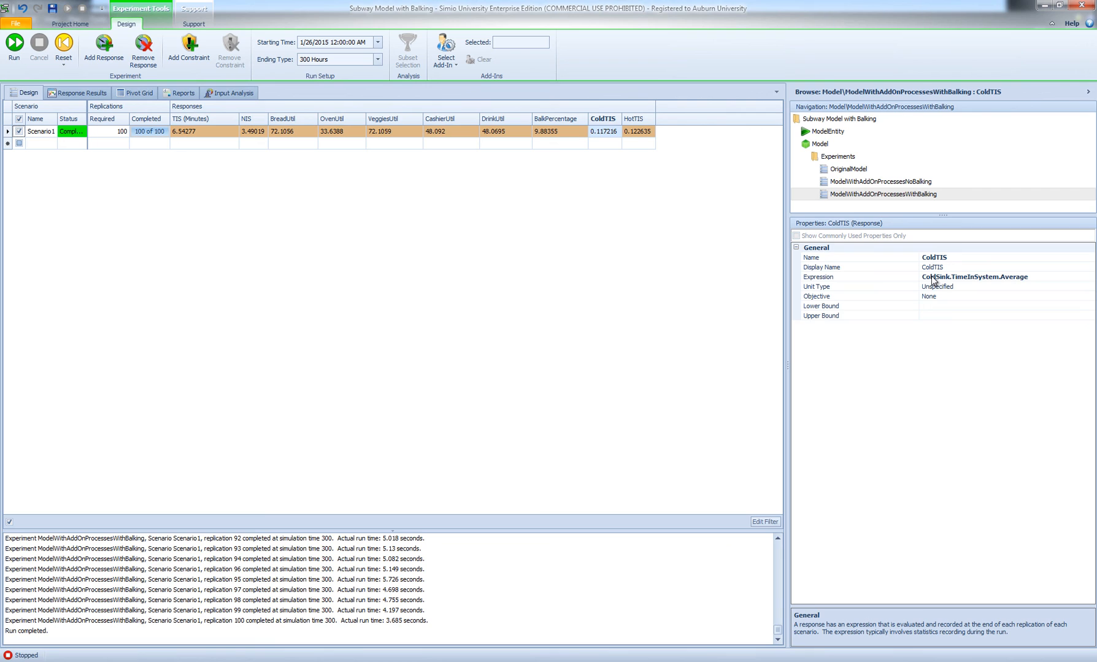
pyautogui.click(627, 231)
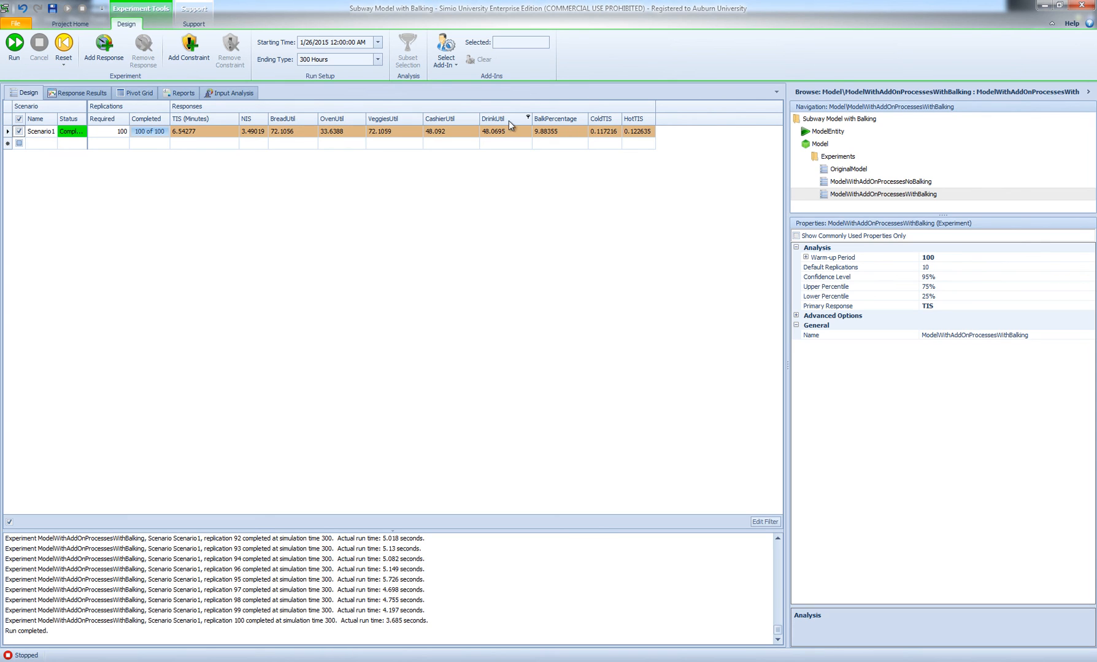
pyautogui.click(849, 183)
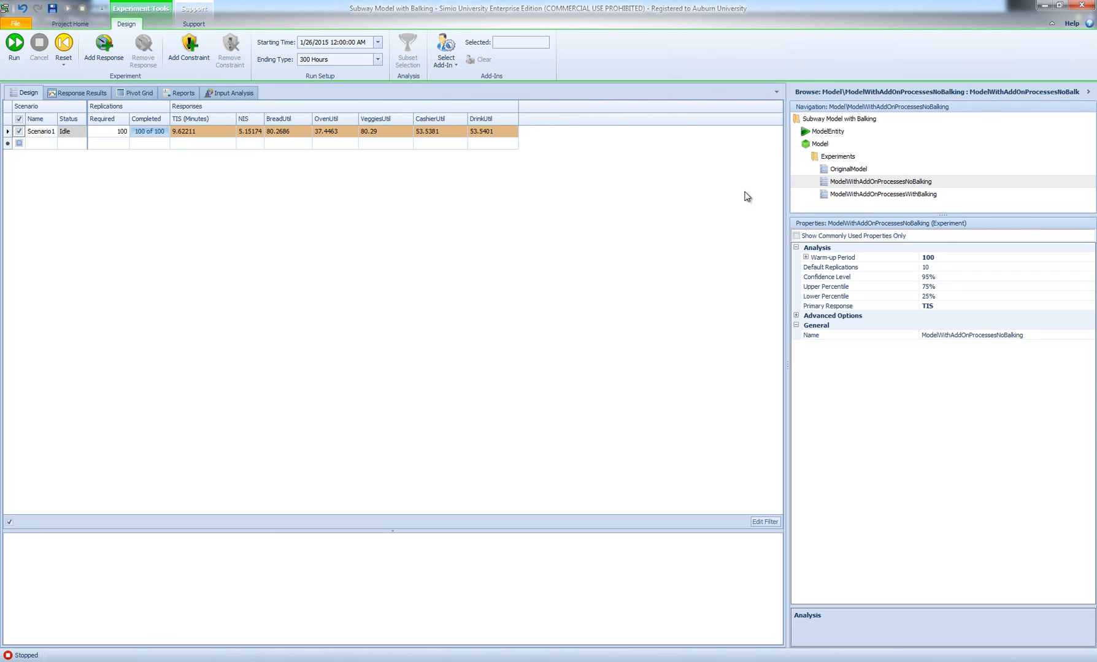